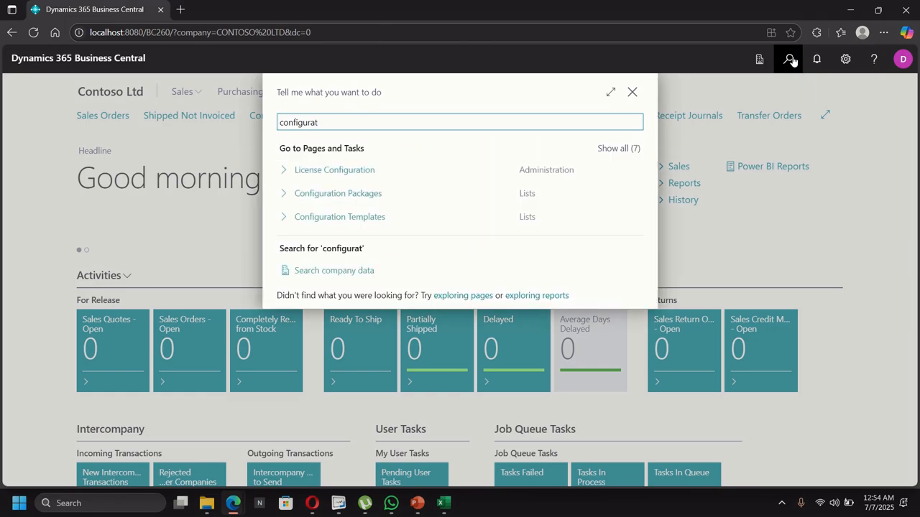
Search for the configuration worksheet and open the Configuration Worksheet page.
text(ion)
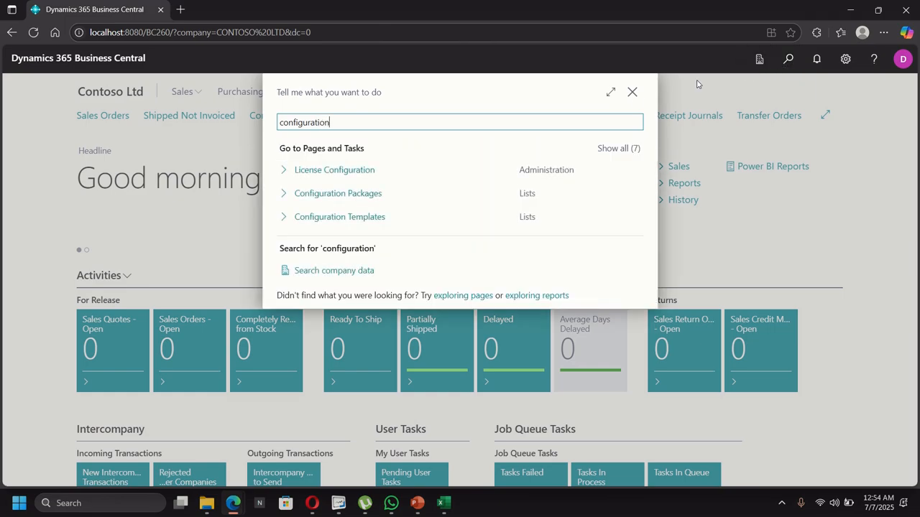
text( worksh)
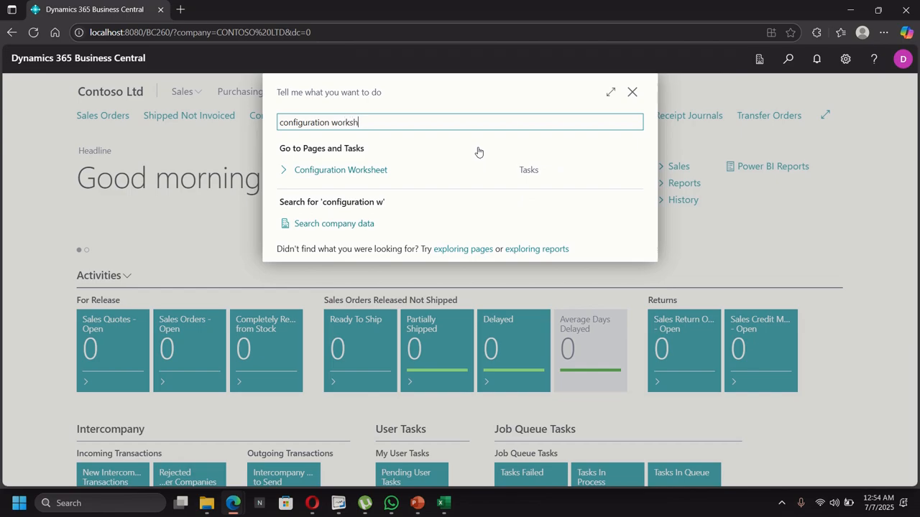
click(373, 170)
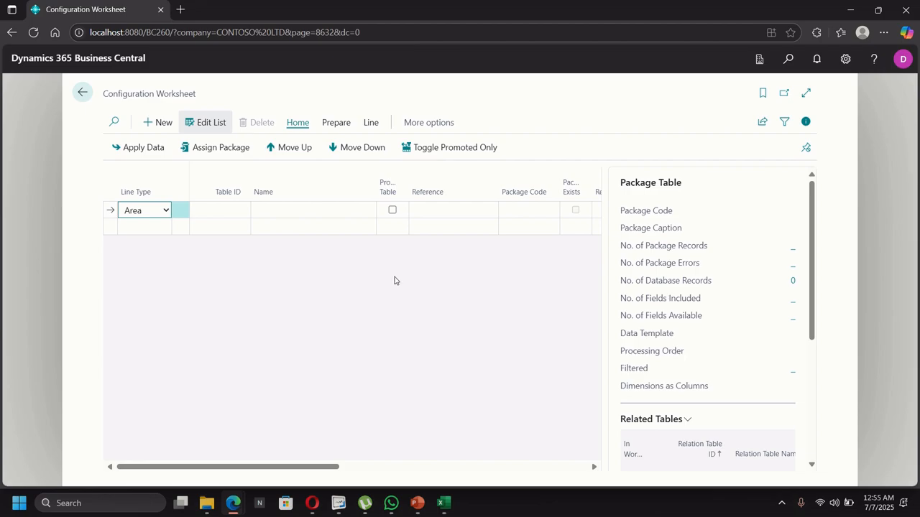
Set the first worksheet line's type to Group and name it General Setup.
click(140, 211)
click(143, 243)
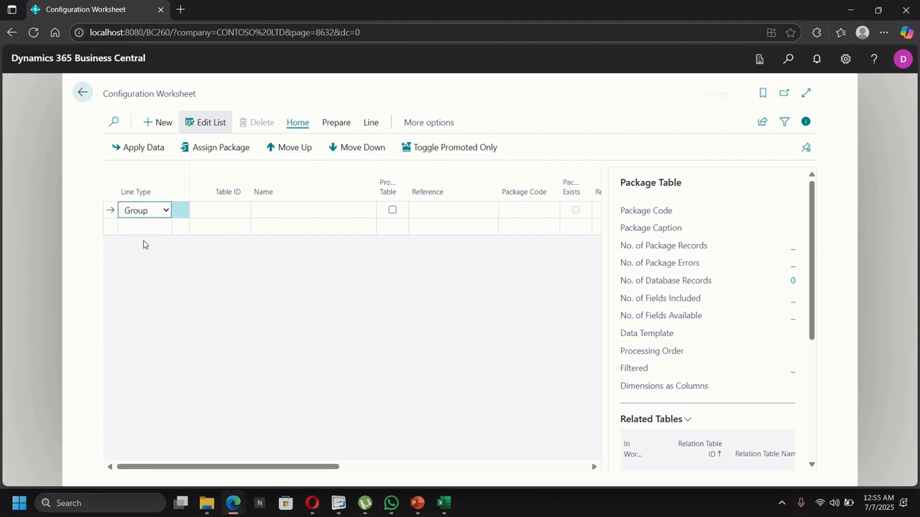
click(304, 208)
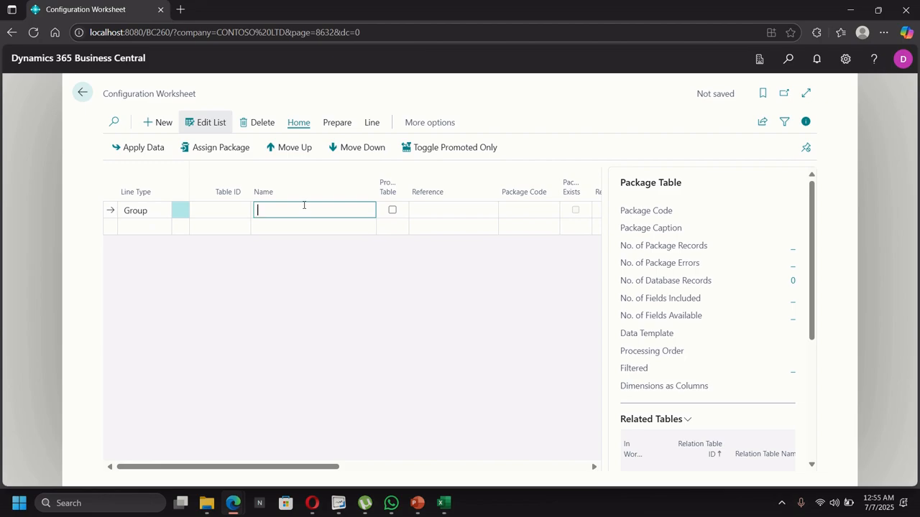
text(General Setup)
Add a Table line under the General Setup group for the Post Code table, ID 225.
click(143, 227)
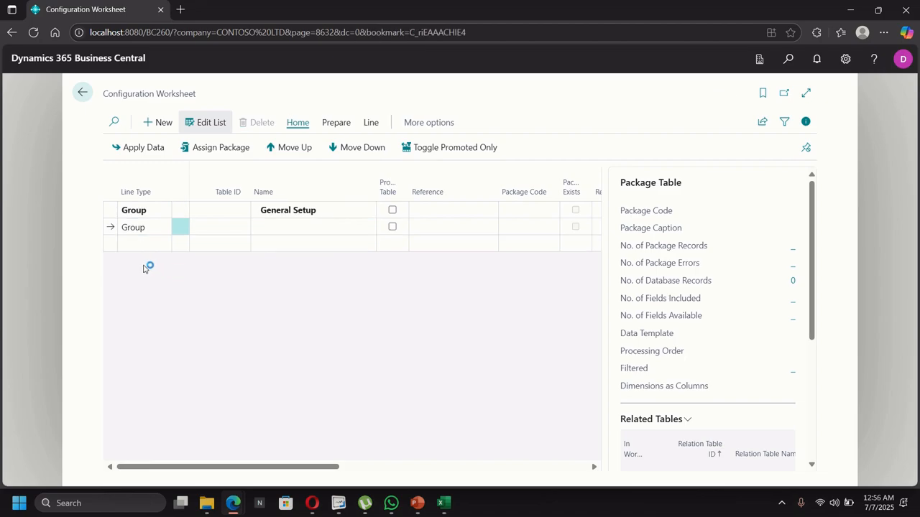
click(153, 244)
click(160, 227)
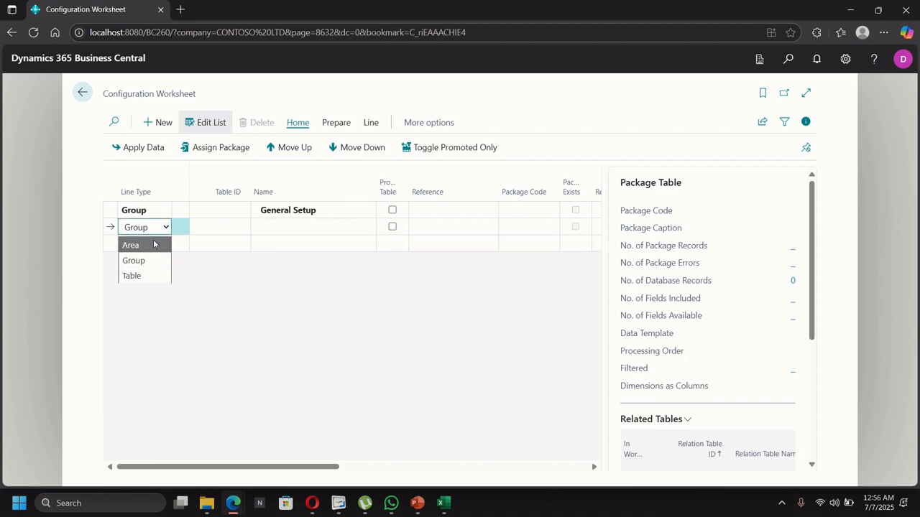
click(144, 275)
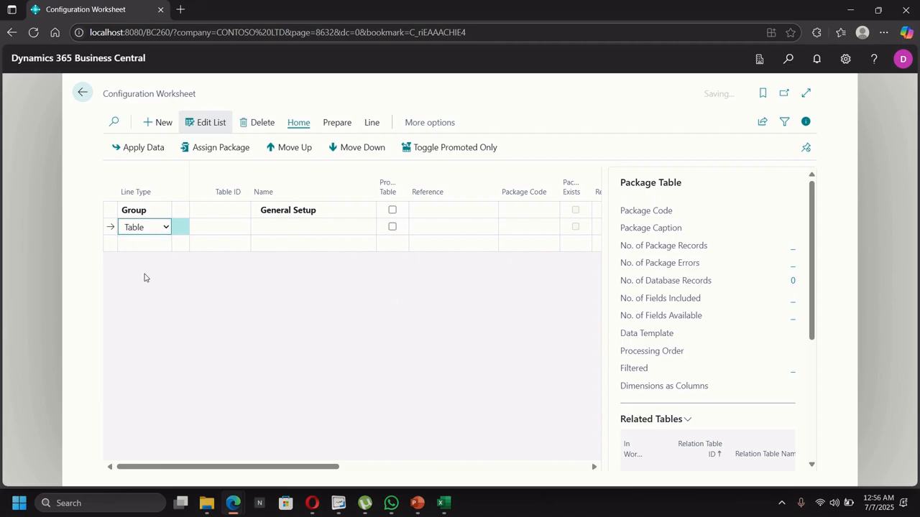
click(225, 221)
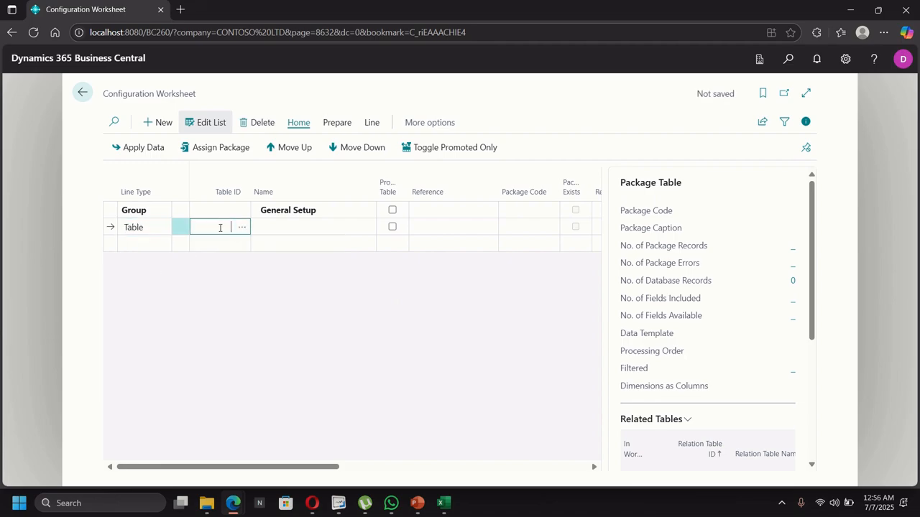
click(241, 229)
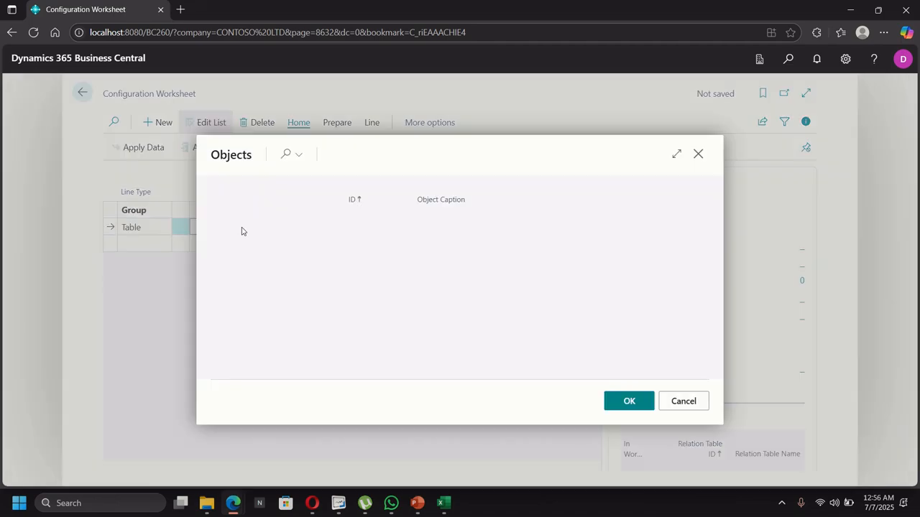
click(286, 158)
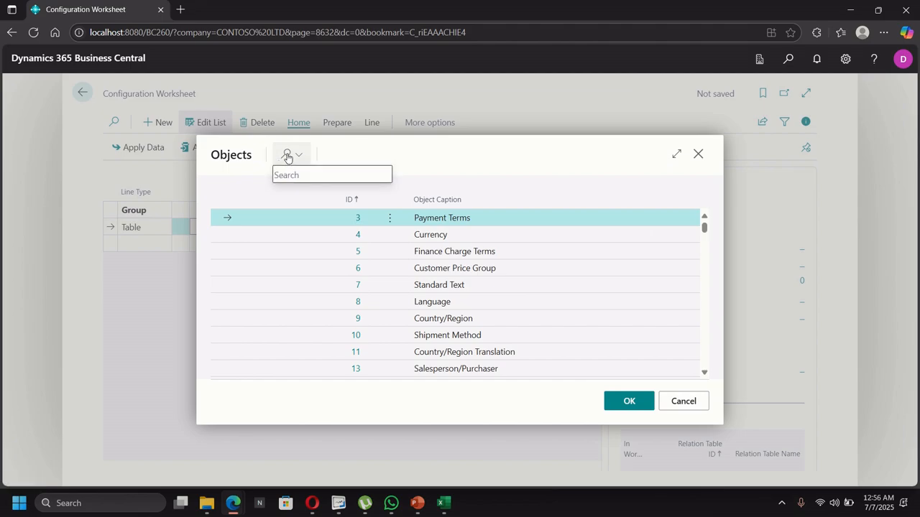
text(post)
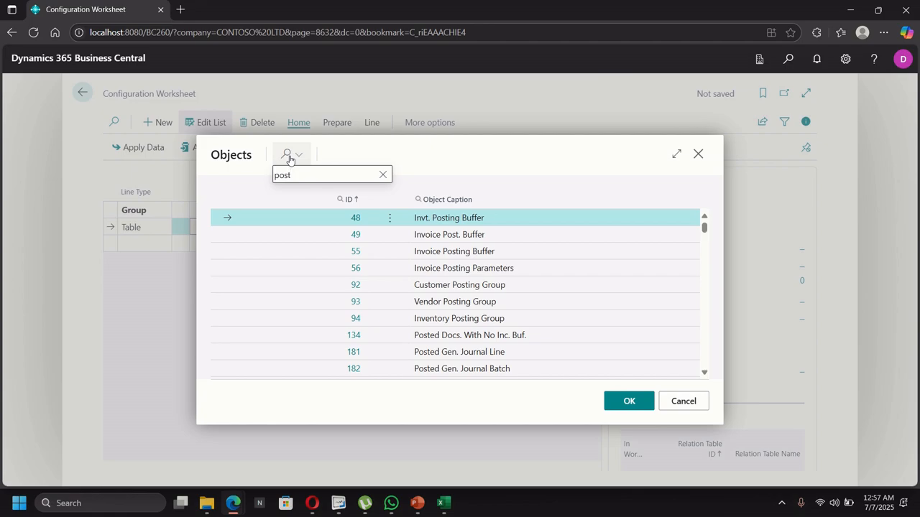
text(code)
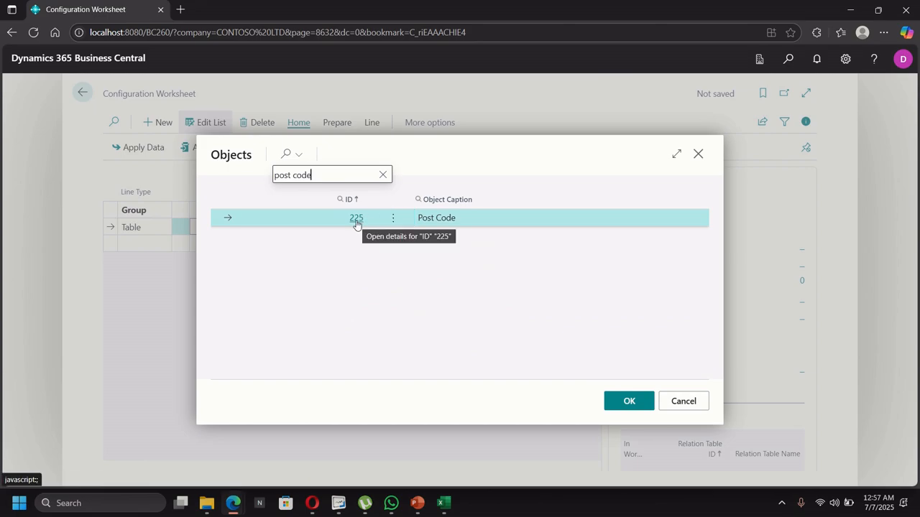
click(620, 407)
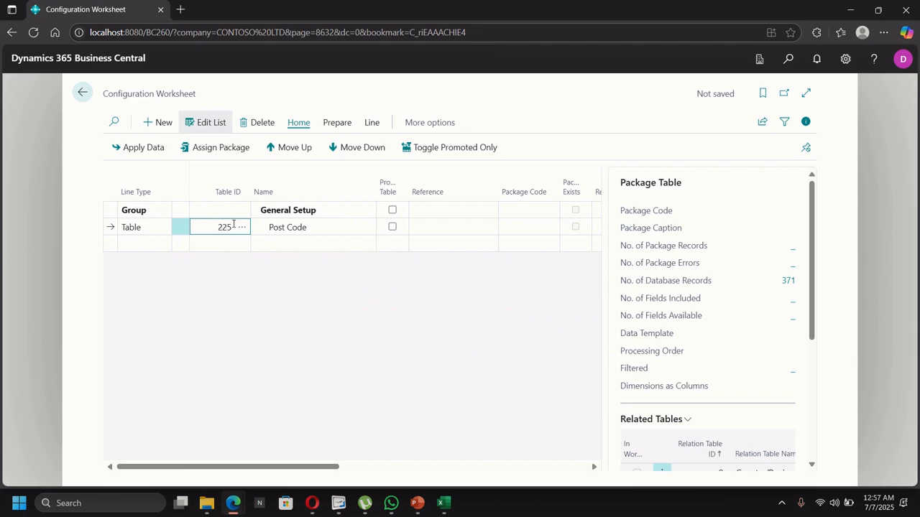
Add another Table line below Post Code for the Shipment Method table, ID 10, and save the line.
click(151, 244)
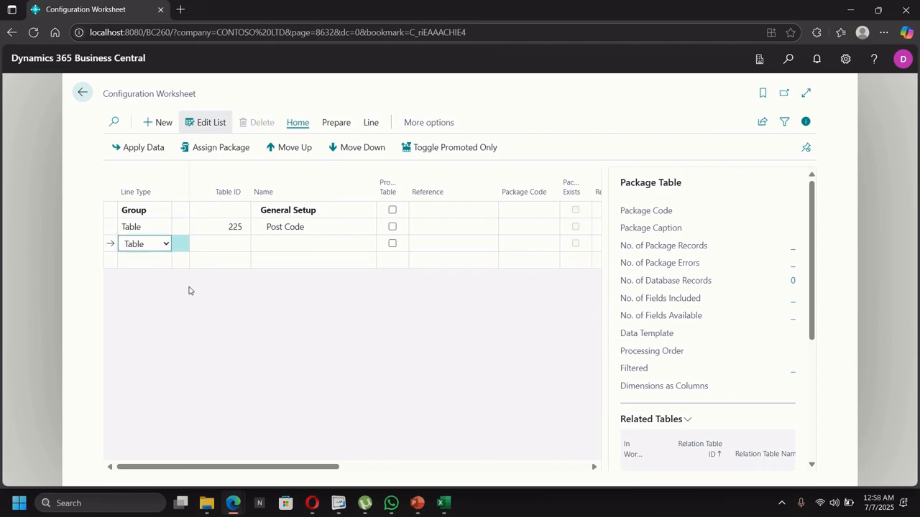
click(226, 244)
click(242, 243)
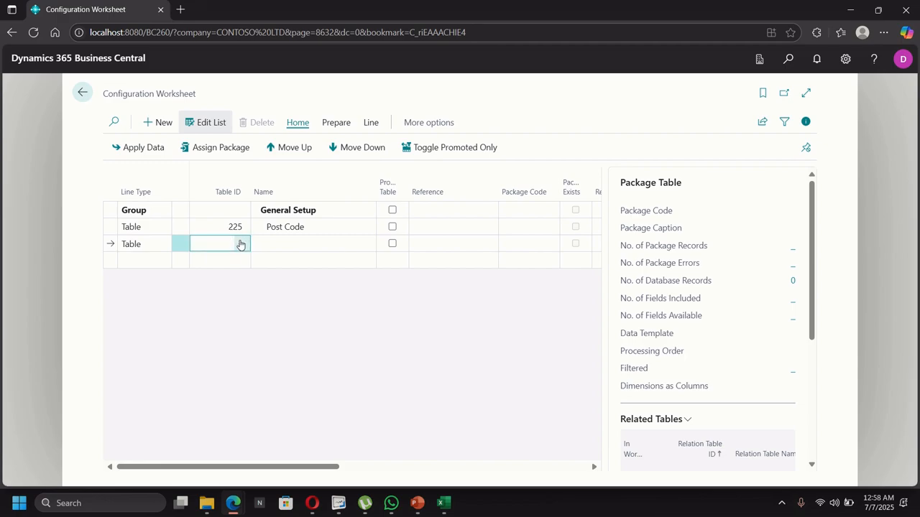
click(284, 155)
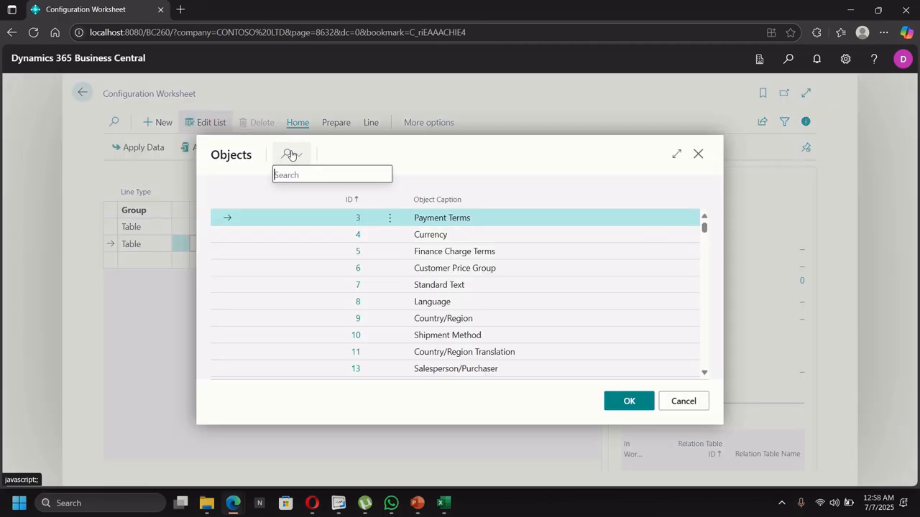
text(ship)
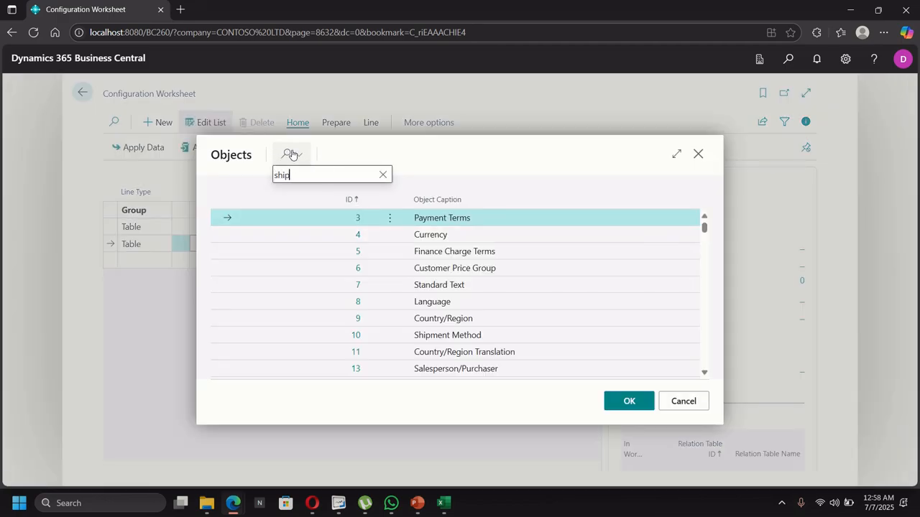
text(ment)
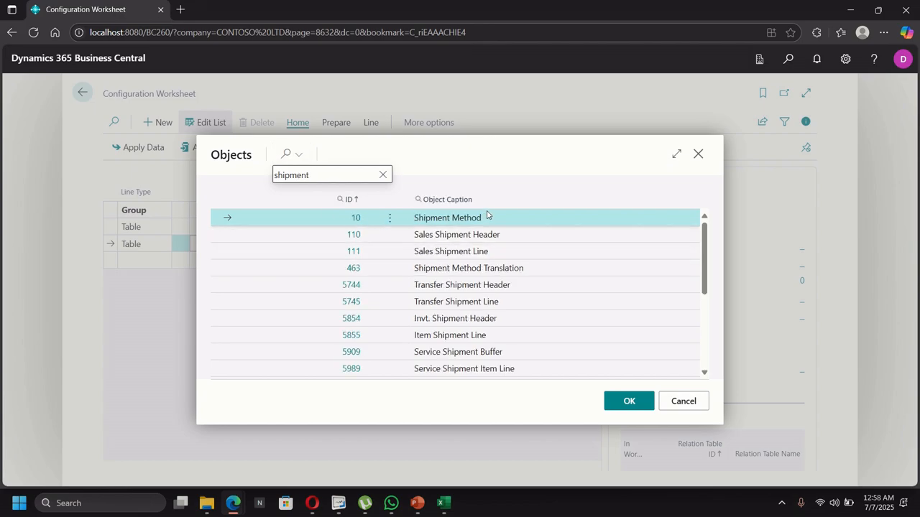
click(627, 402)
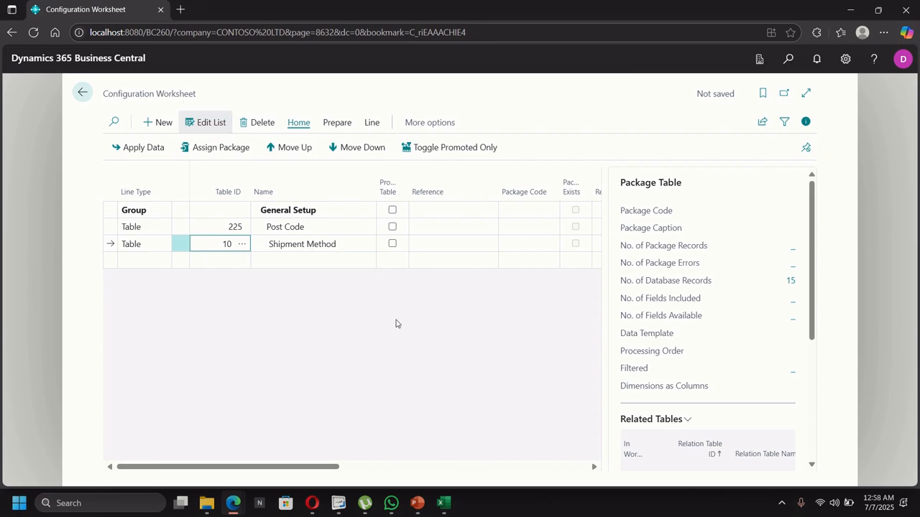
click(463, 243)
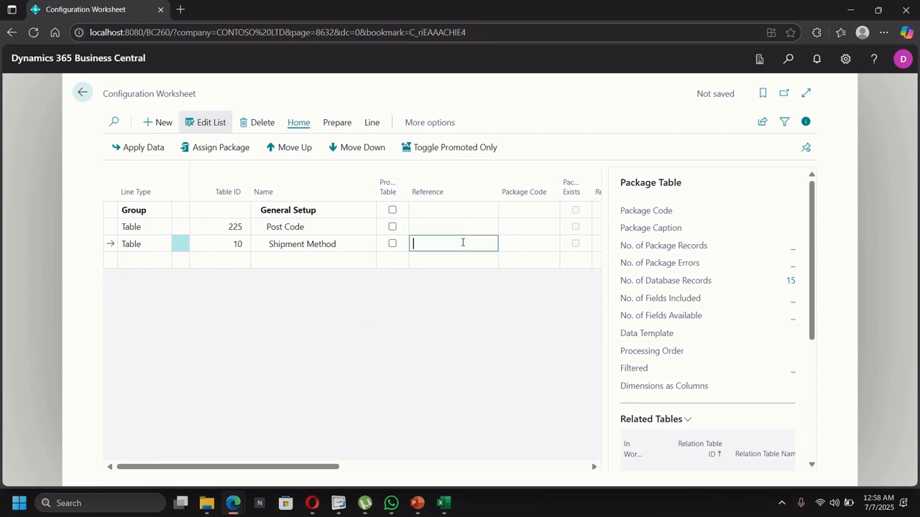
click(425, 320)
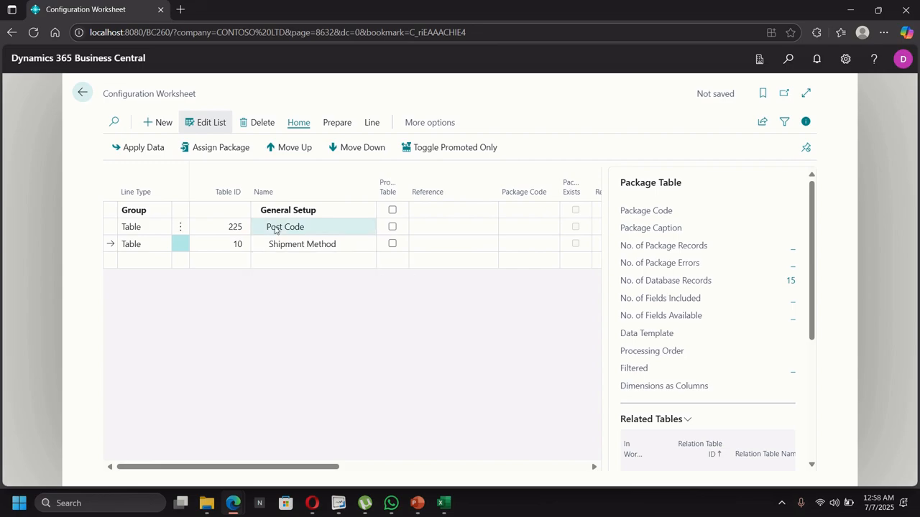
click(424, 213)
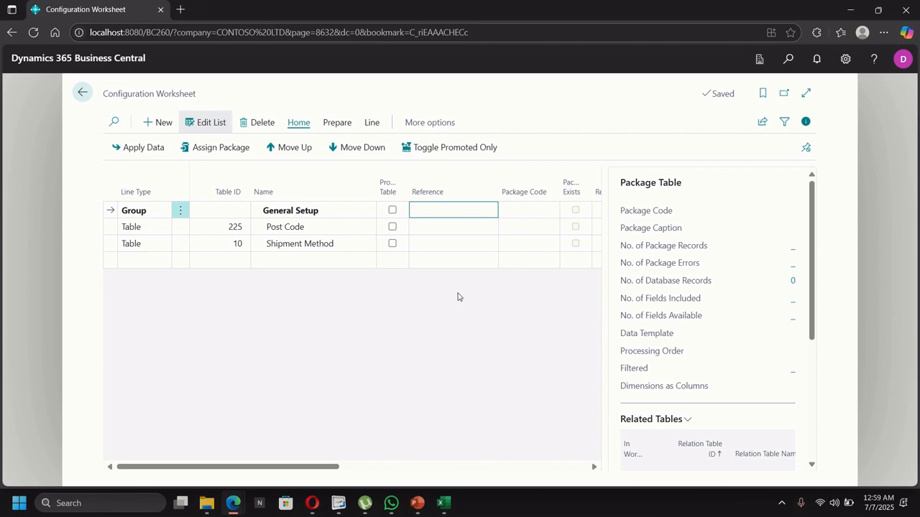
click(390, 329)
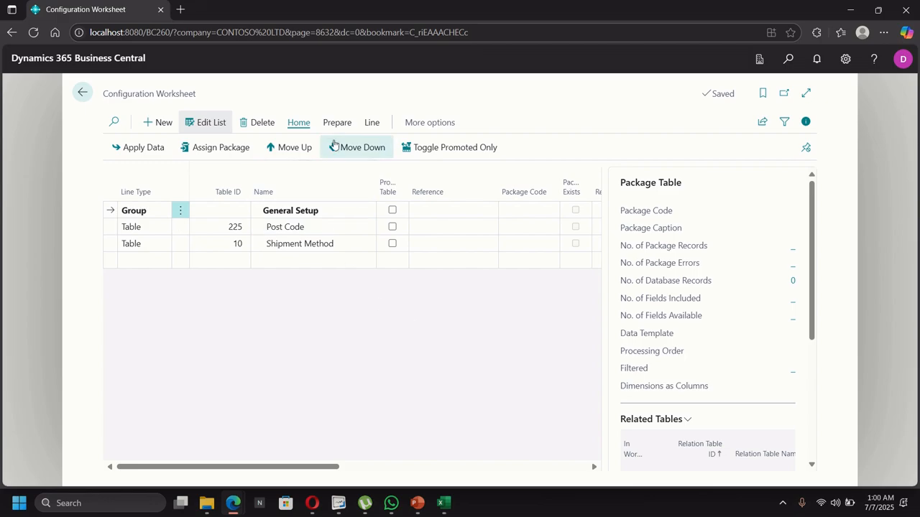
Try TERCY SOLUTIONS and CRONUS International Ltd. as the source for copying company data, and close the dialog without copying.
click(338, 124)
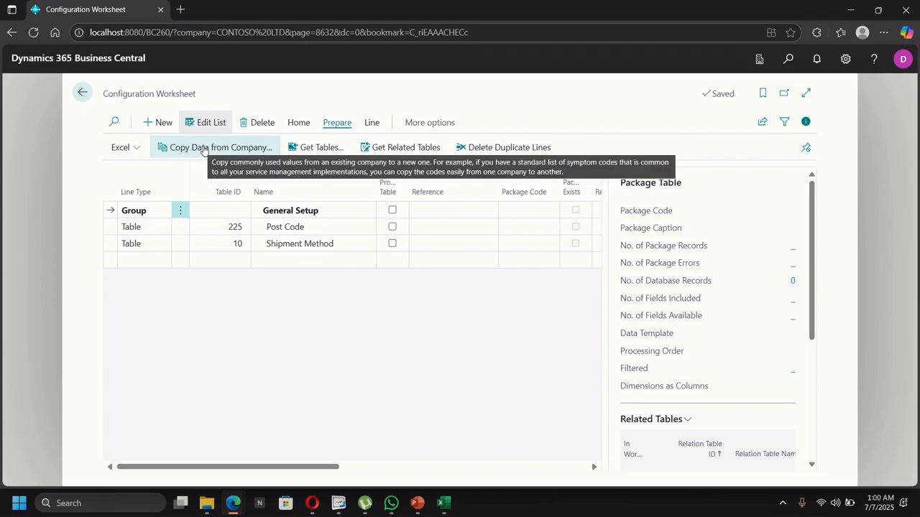
click(203, 148)
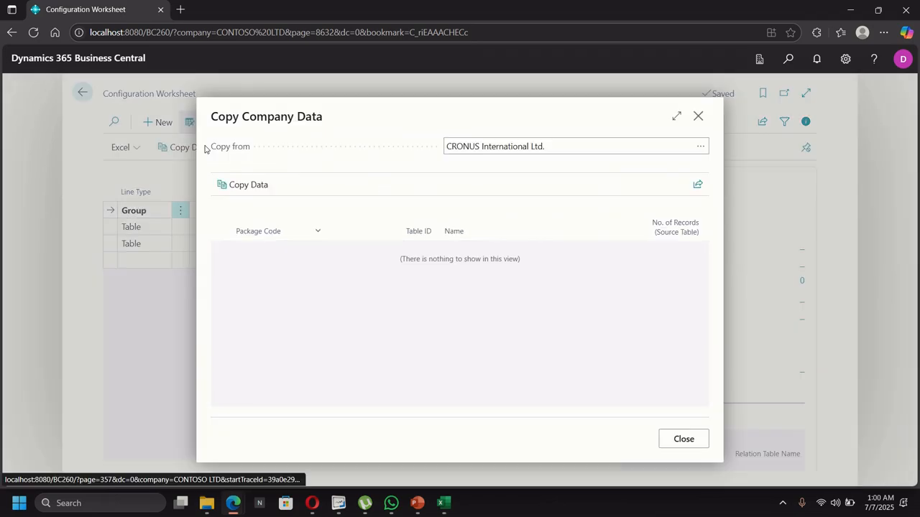
click(700, 146)
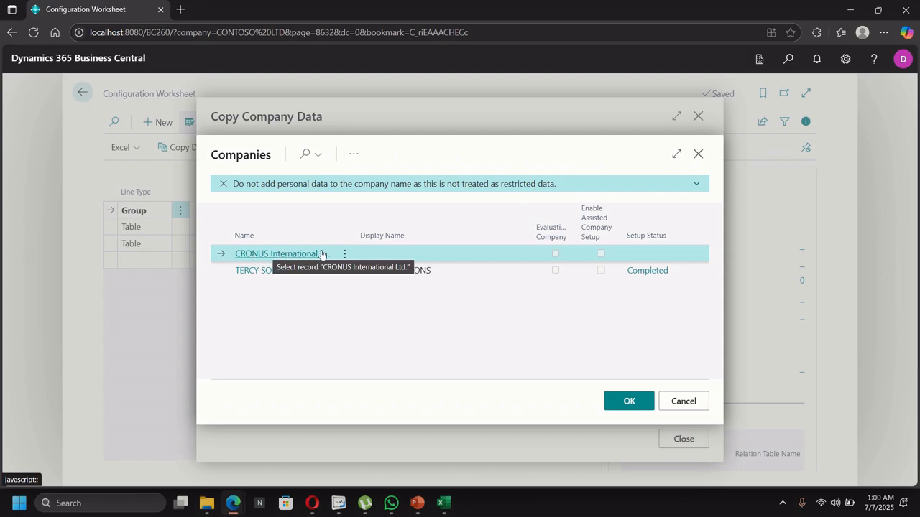
click(271, 270)
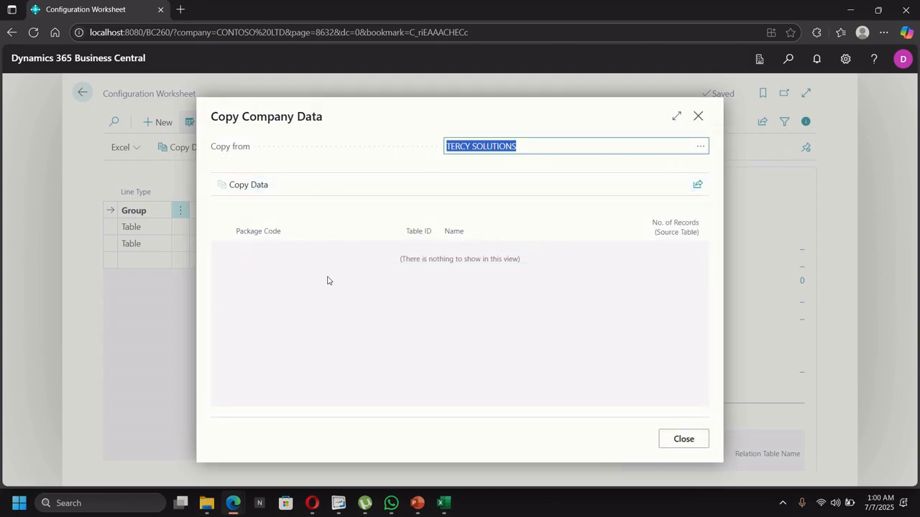
click(705, 147)
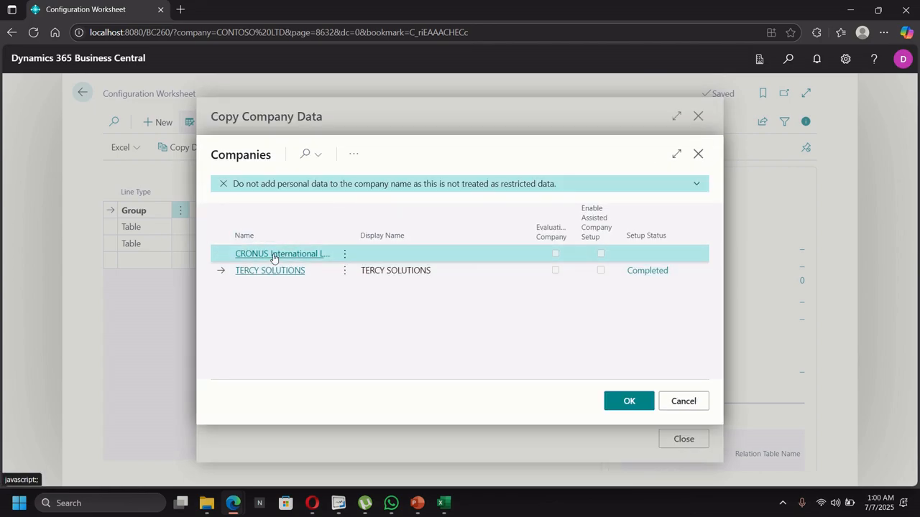
click(274, 255)
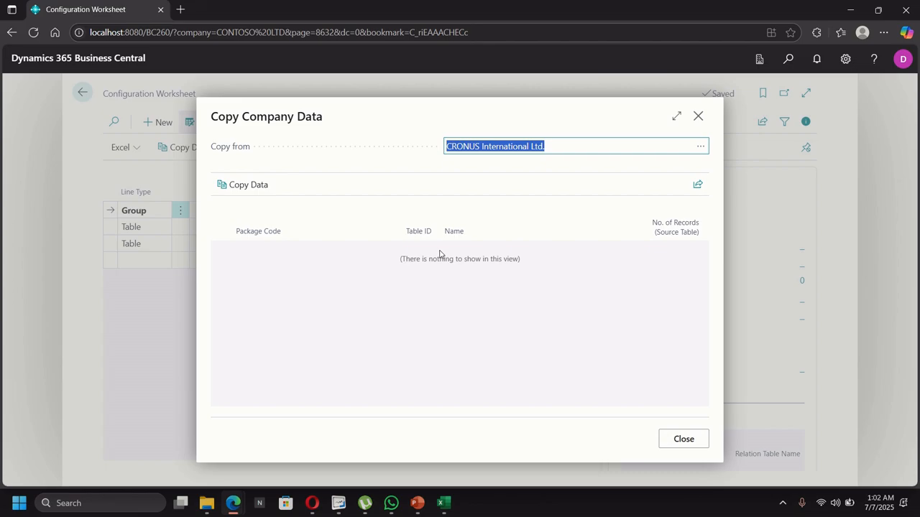
click(697, 117)
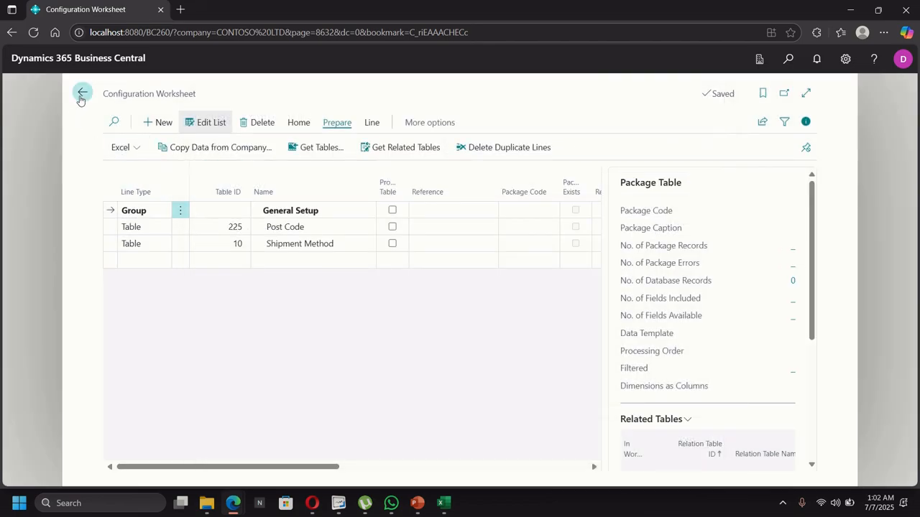
Leave the configuration worksheet and open the Post Codes list of Contoso Ltd.
click(81, 96)
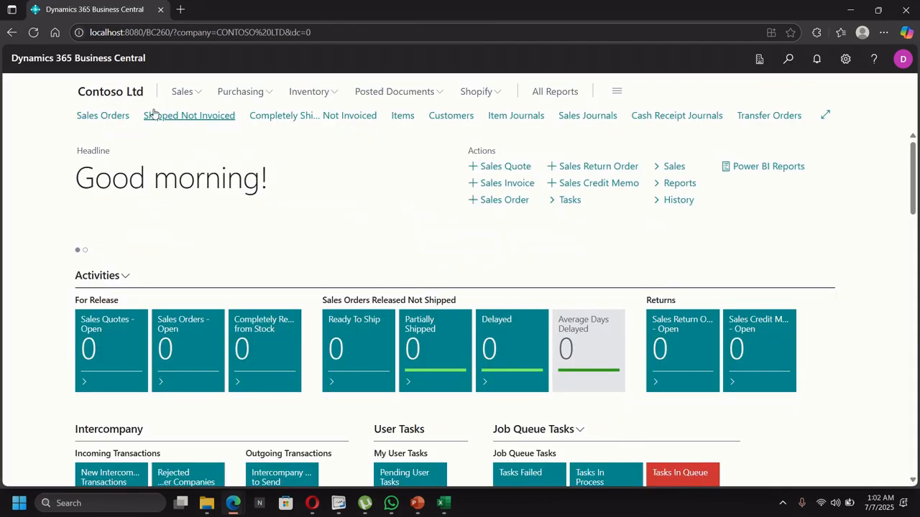
click(788, 59)
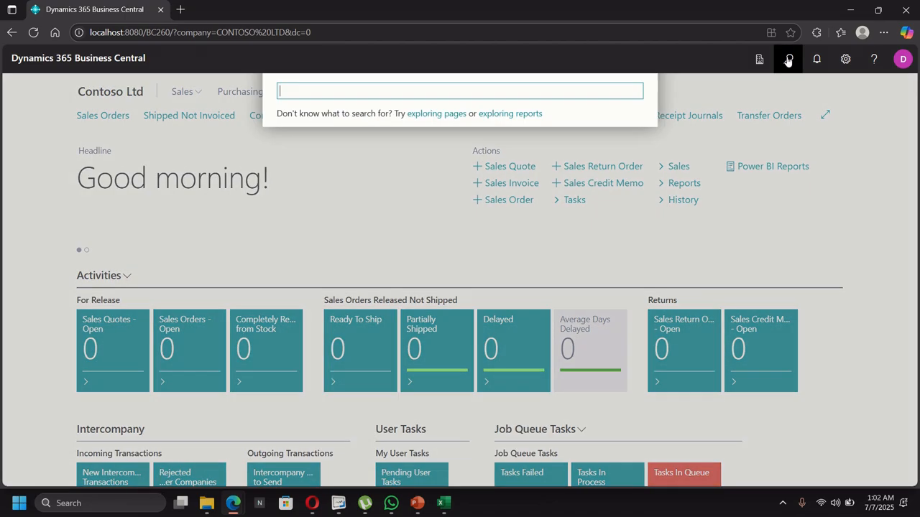
text(post)
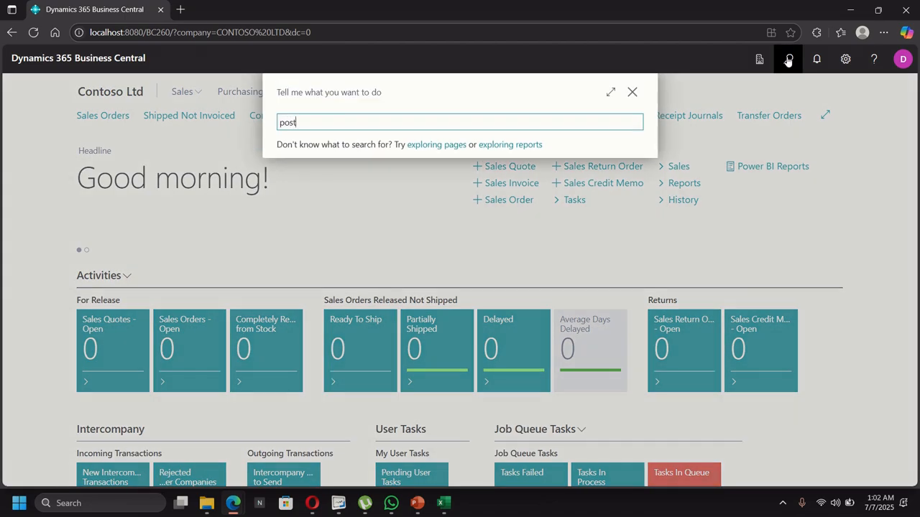
text( code)
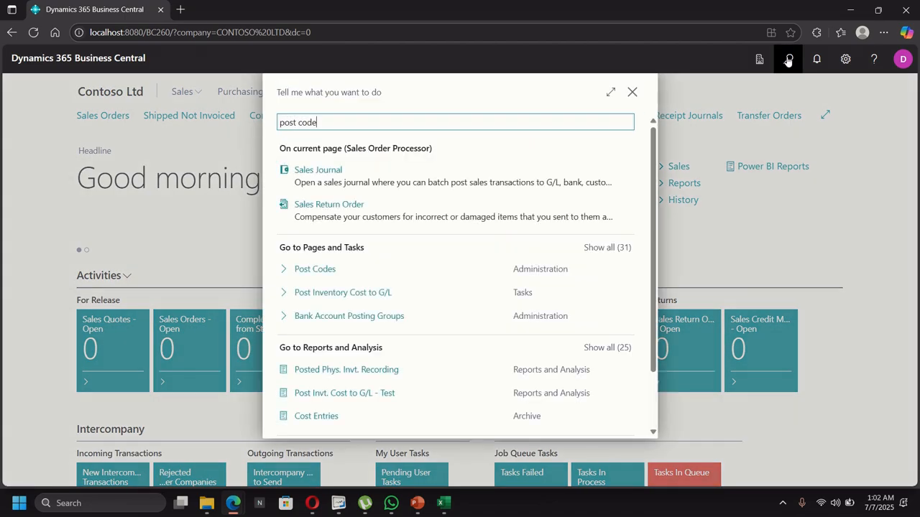
click(351, 170)
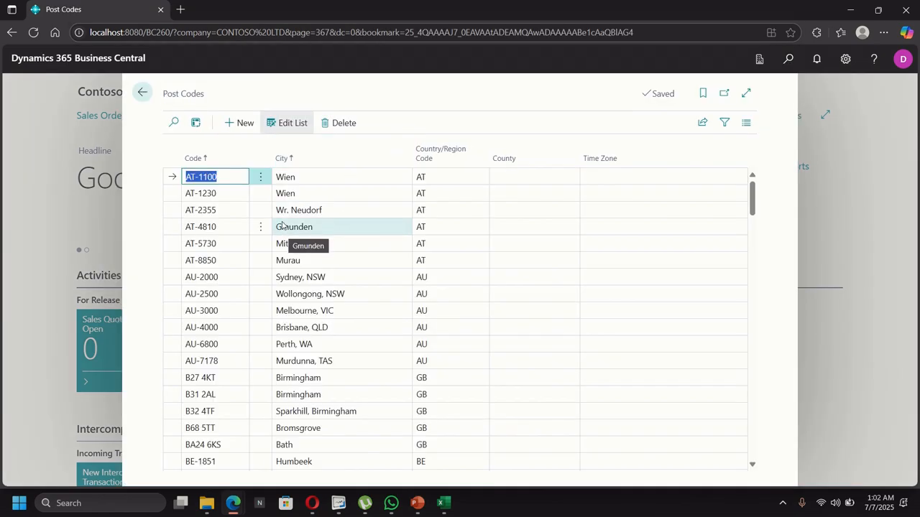
Delete all post code records, from AT-1100 through ZA-9300, and close the Post Codes list.
click(170, 182)
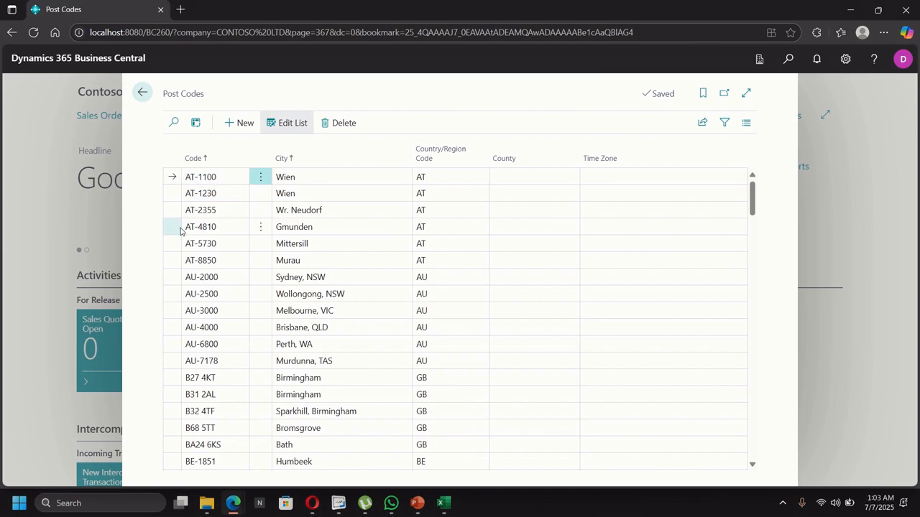
scroll(172, 286, down, 15)
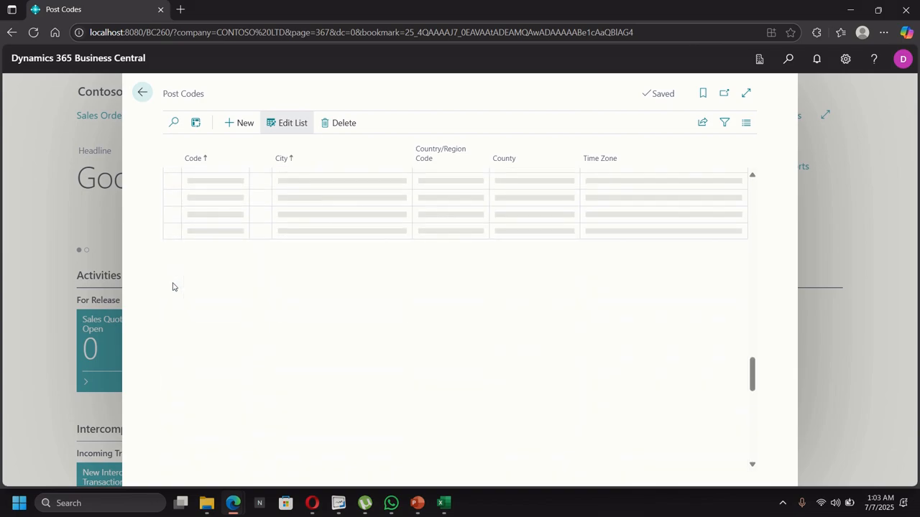
scroll(172, 287, down, 5)
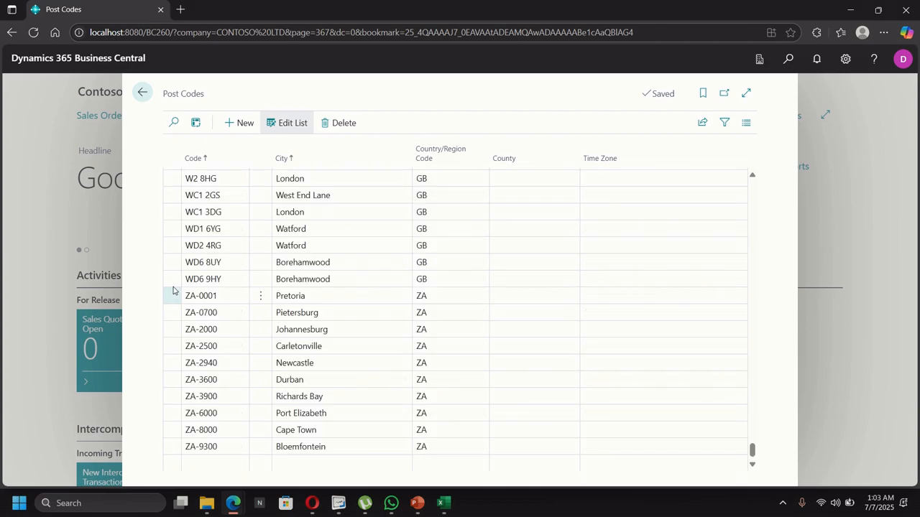
shift+click(172, 447)
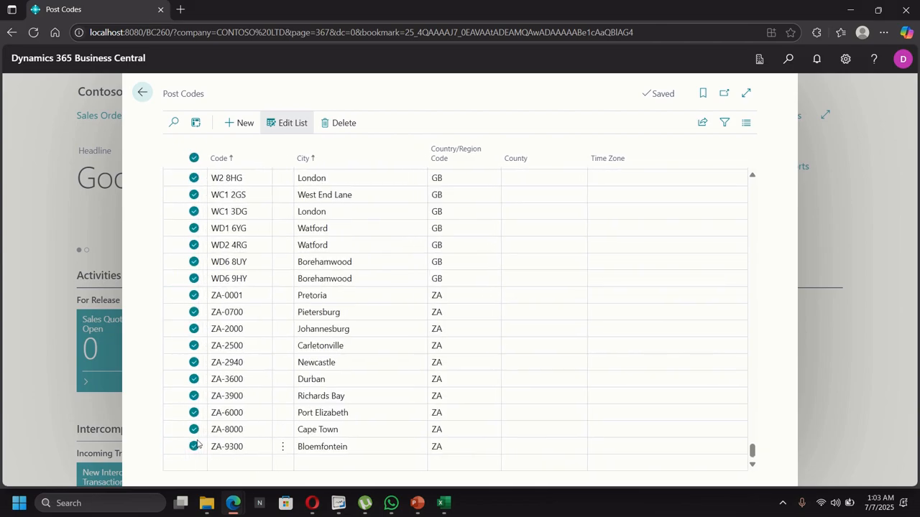
click(339, 123)
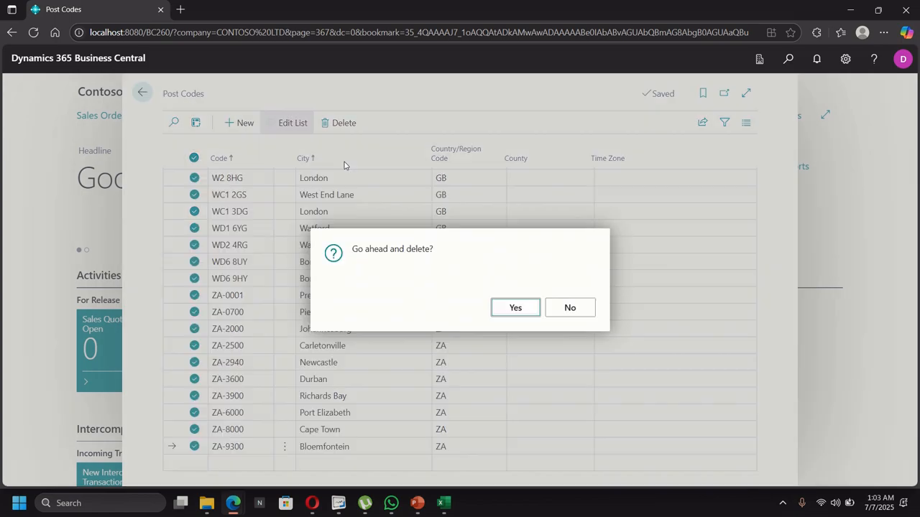
click(514, 307)
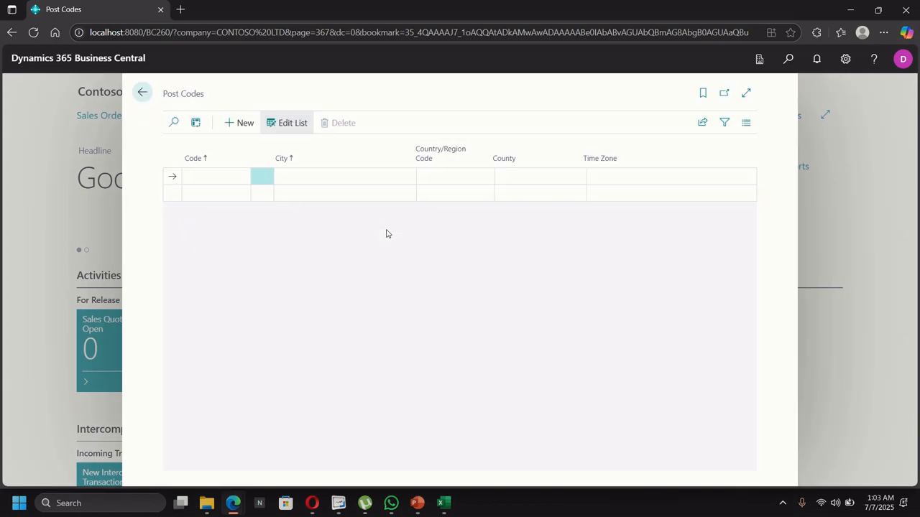
click(143, 93)
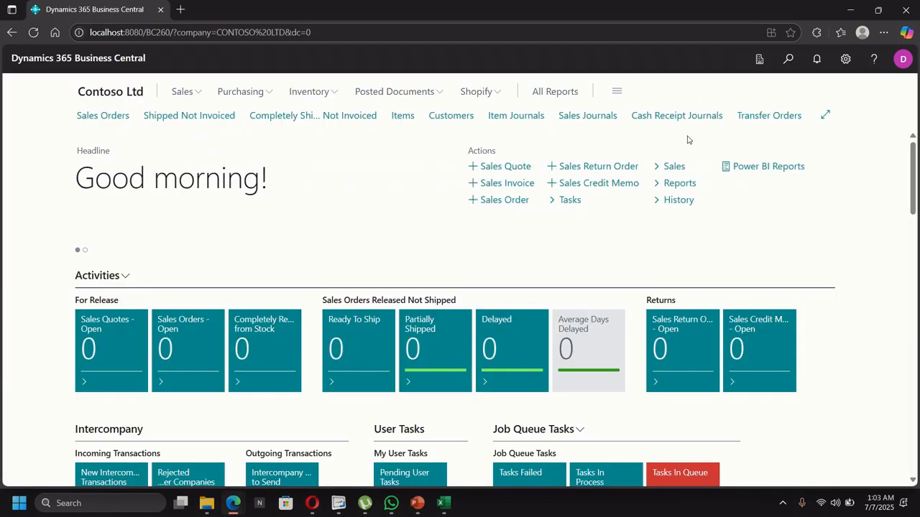
Open the Shipment Methods list, delete all records from CFR through PICKUP, and close the list.
click(789, 59)
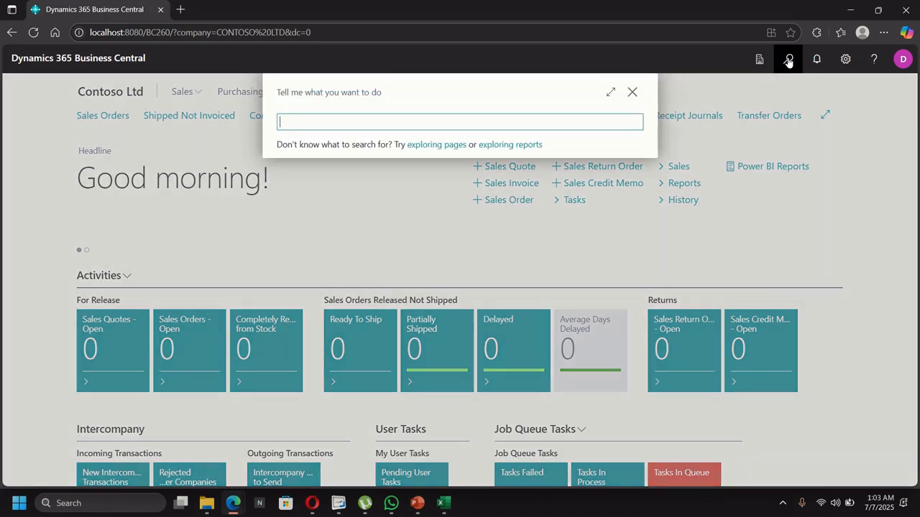
text(shipm)
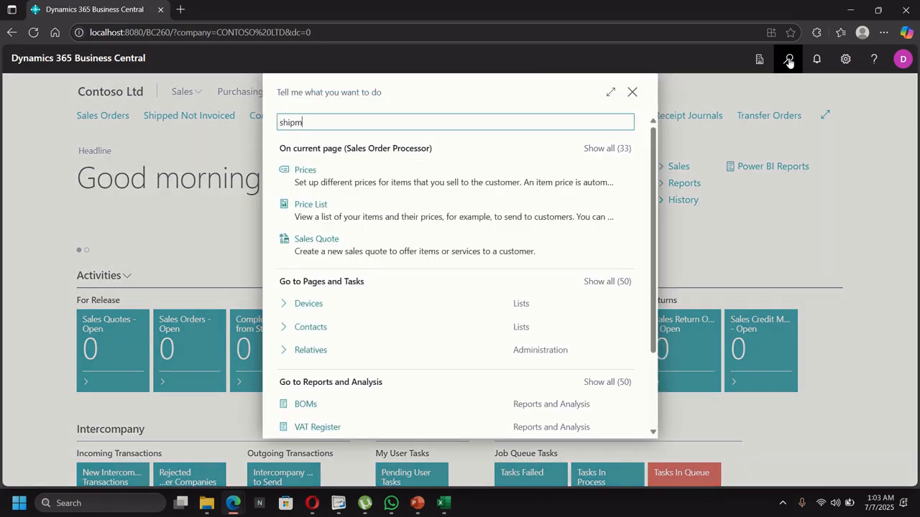
text(ent)
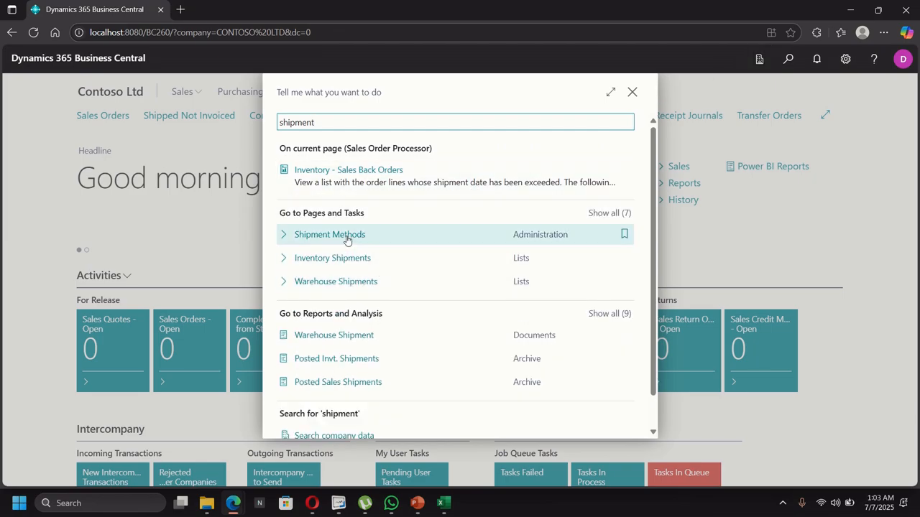
click(346, 240)
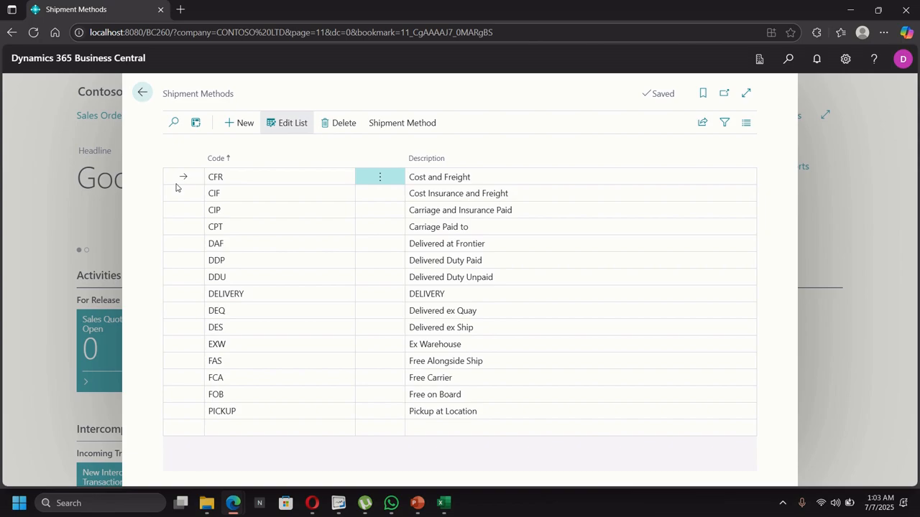
shift+click(185, 412)
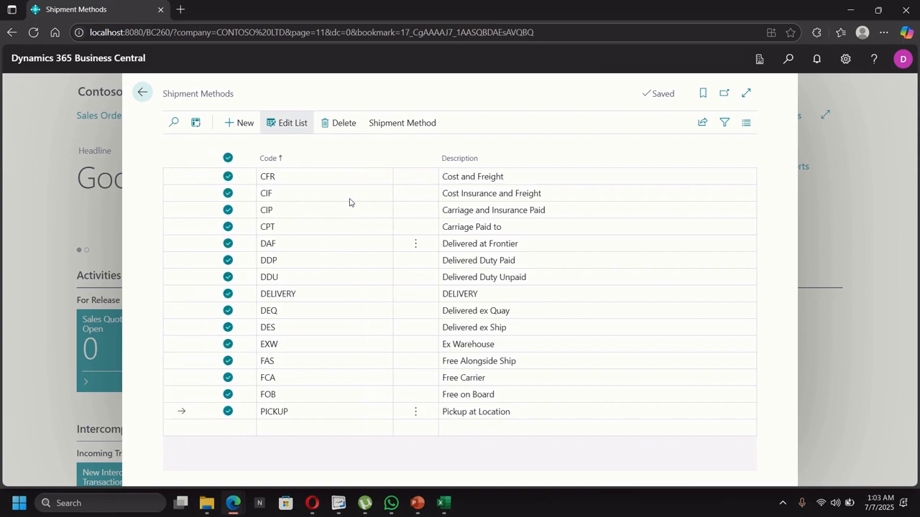
click(344, 123)
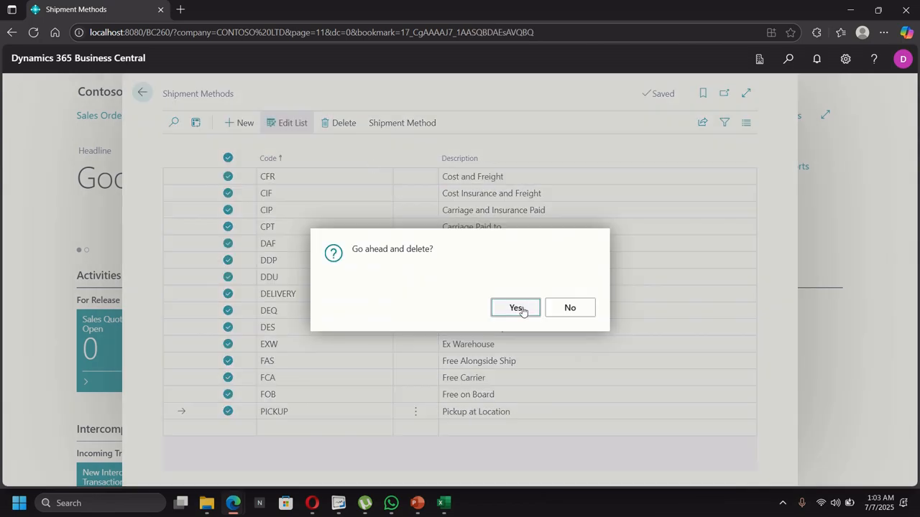
click(517, 309)
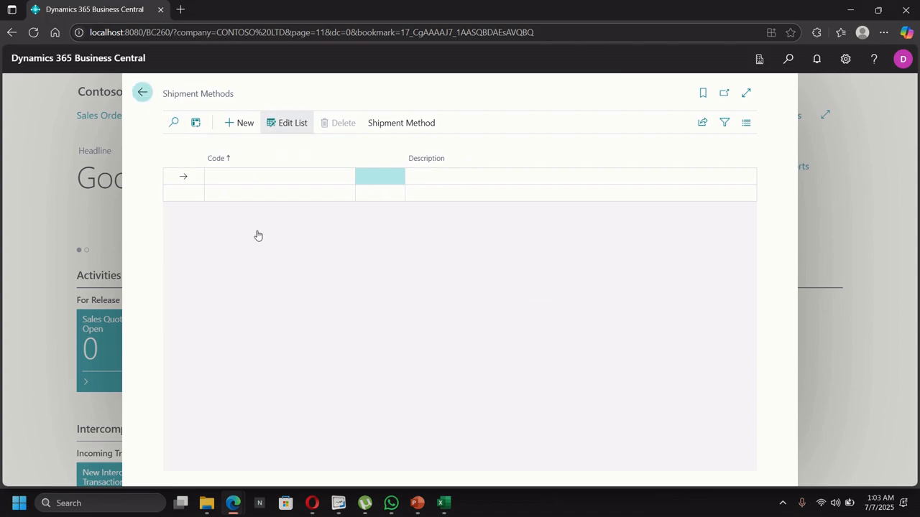
key(Escape)
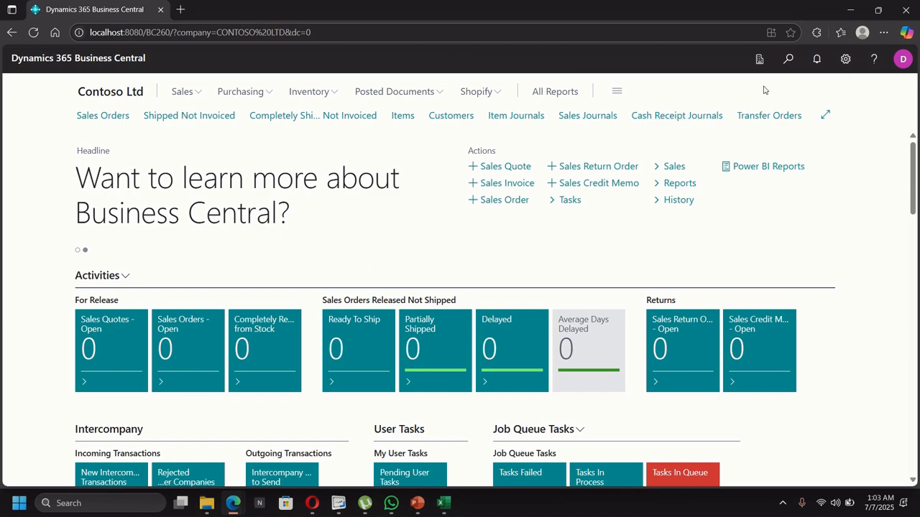
Switch the active company from Contoso Ltd to CRONUS International Ltd.
click(759, 59)
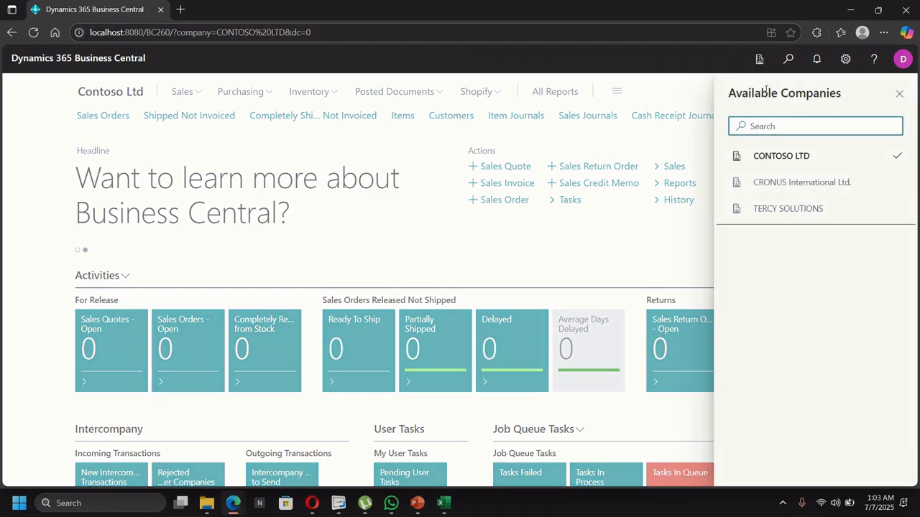
click(777, 185)
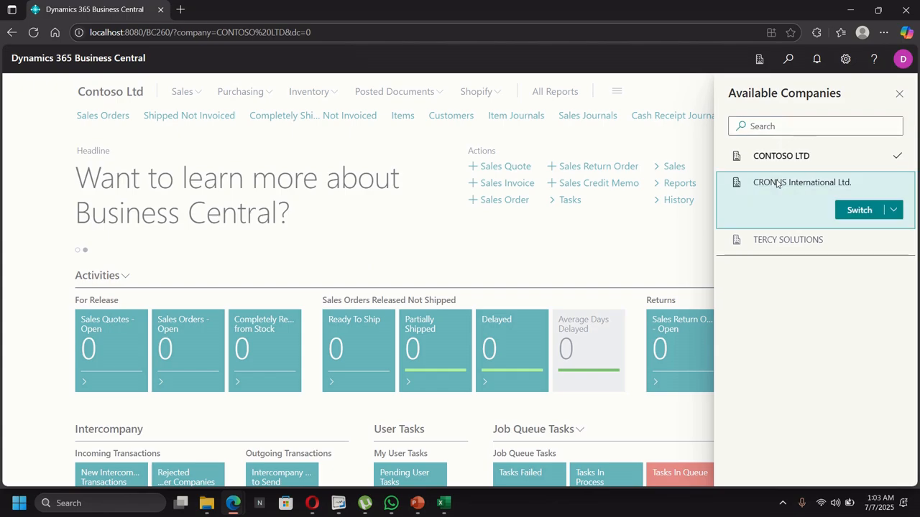
click(862, 210)
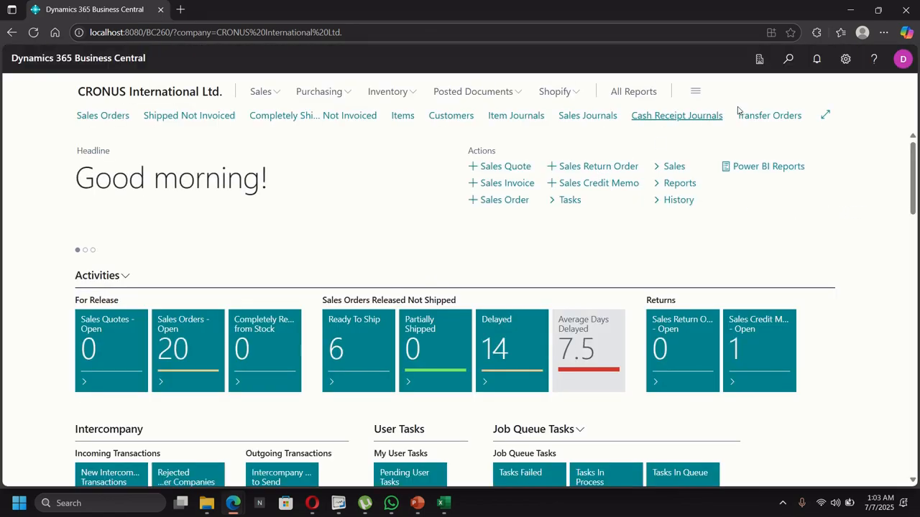
View the Shipment Methods list in CRONUS International Ltd. and return to the home page.
click(793, 63)
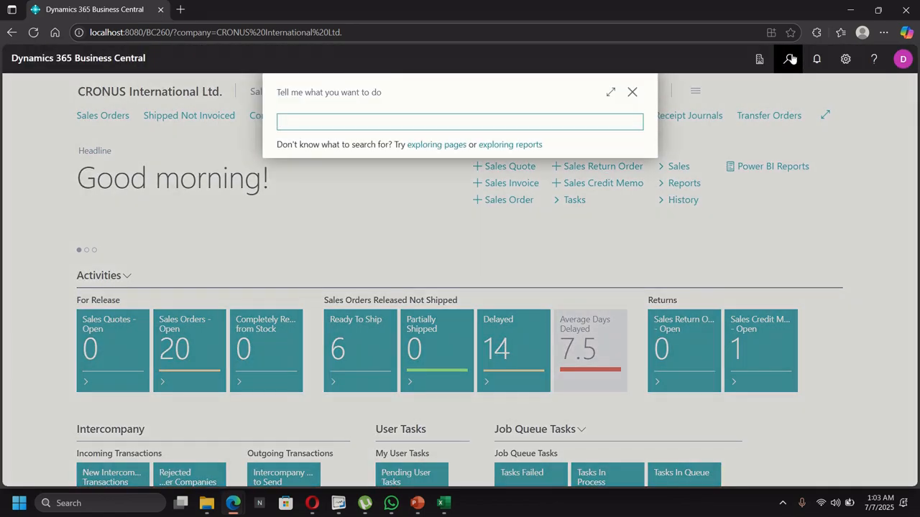
text(shipm)
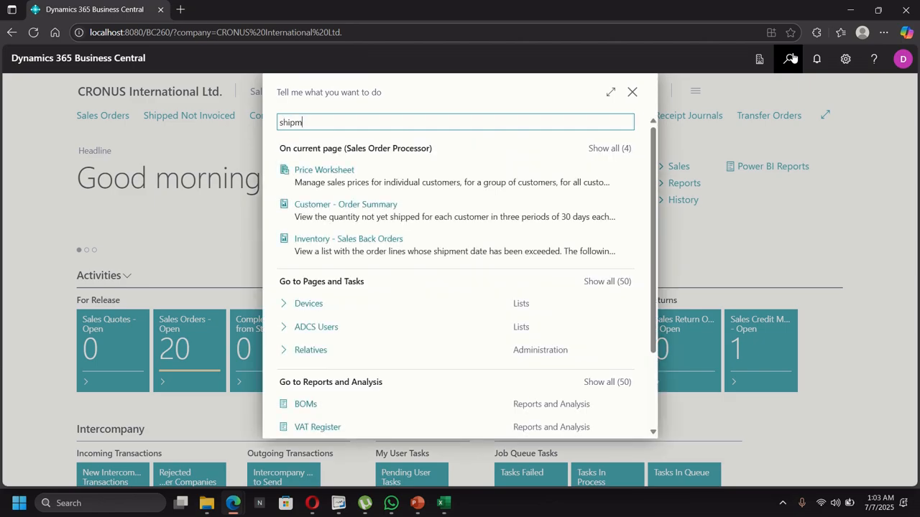
text(emt)
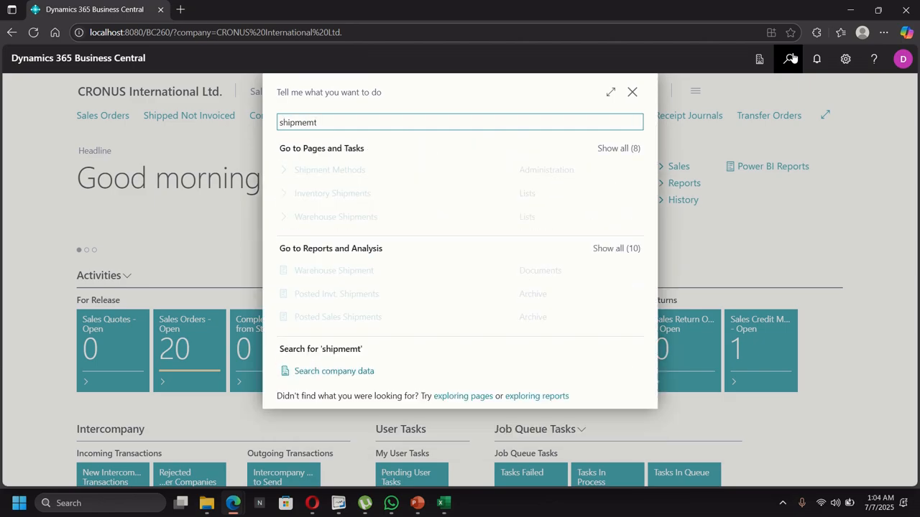
click(329, 170)
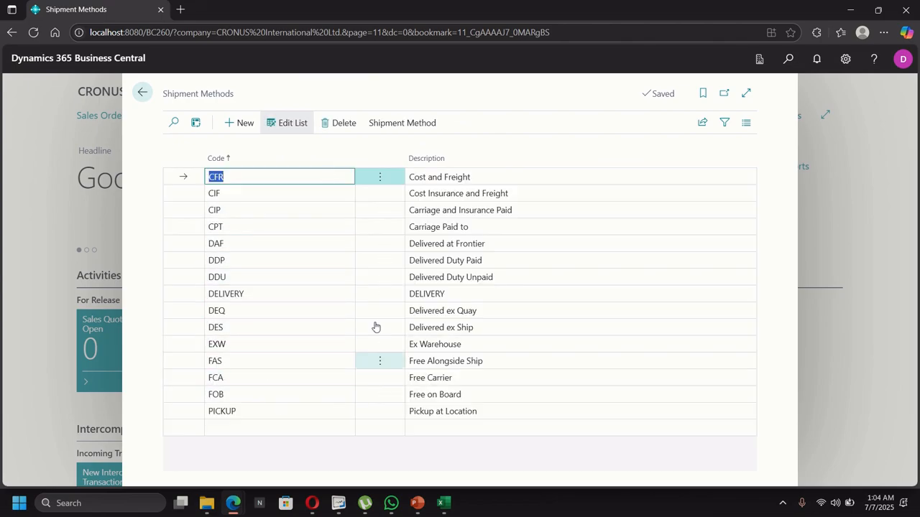
click(143, 93)
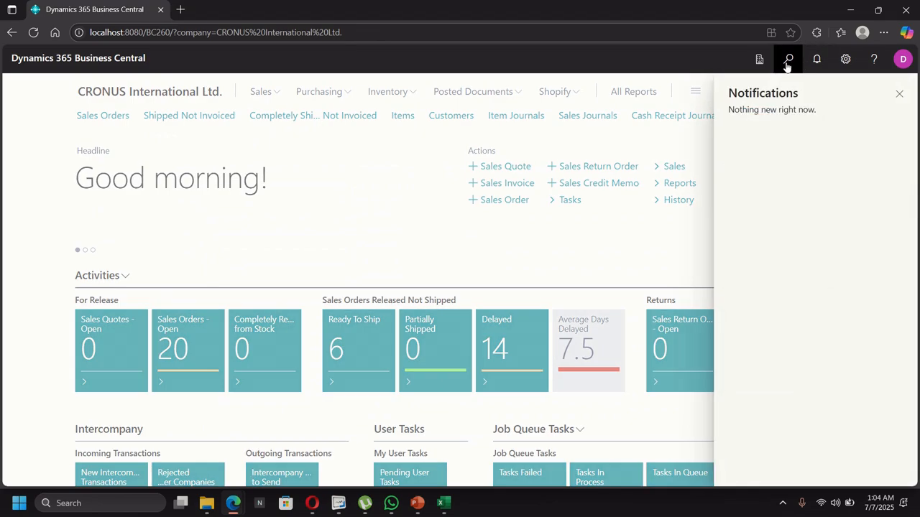
Open the Post Codes list in CRONUS International Ltd. and search its records for "ng".
click(788, 60)
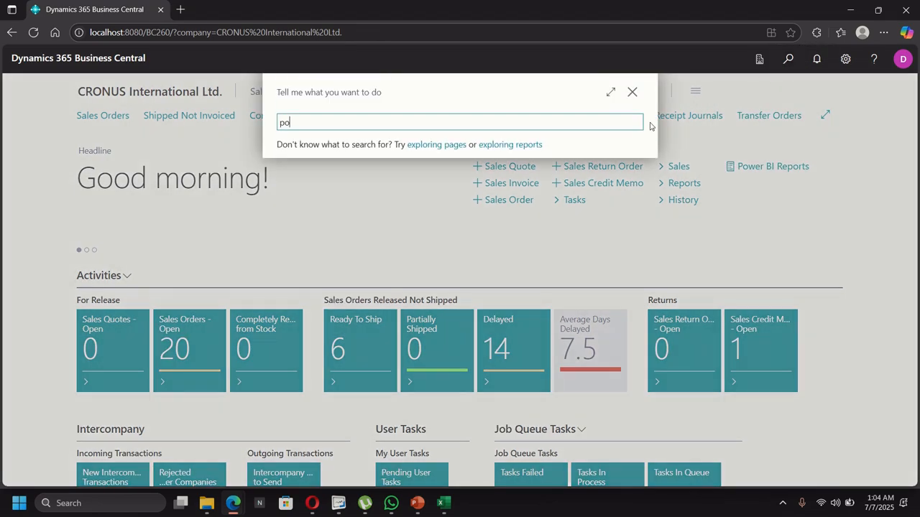
text(post co)
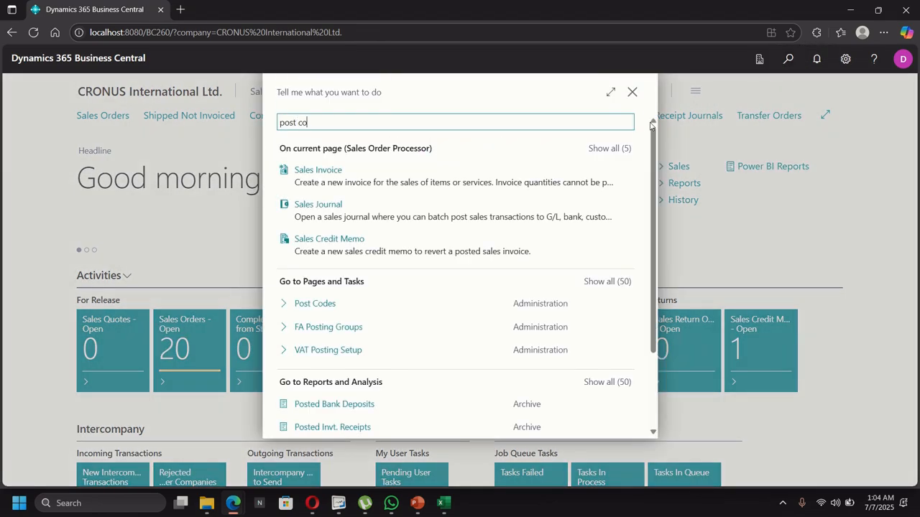
text(des)
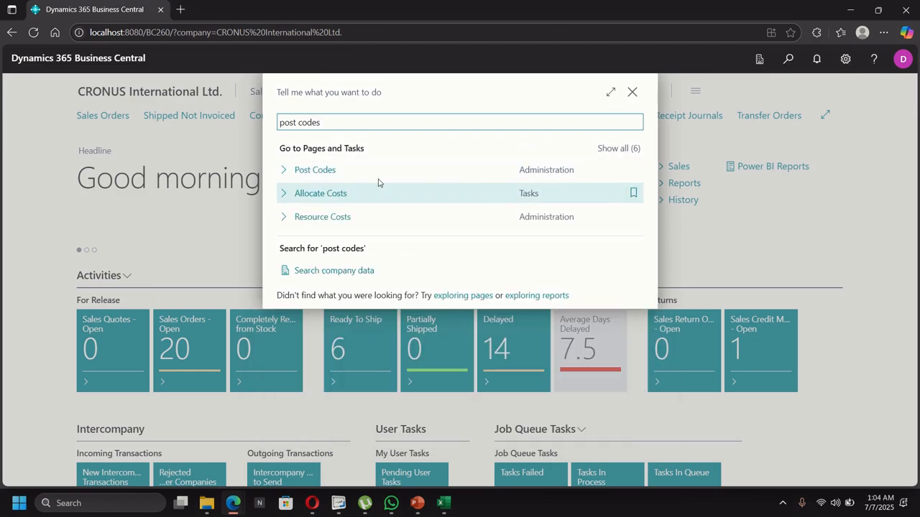
click(356, 173)
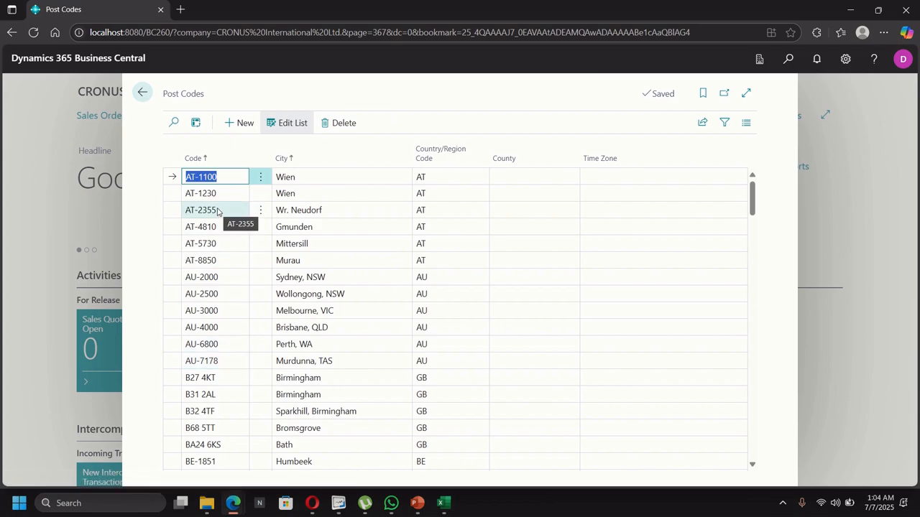
click(174, 123)
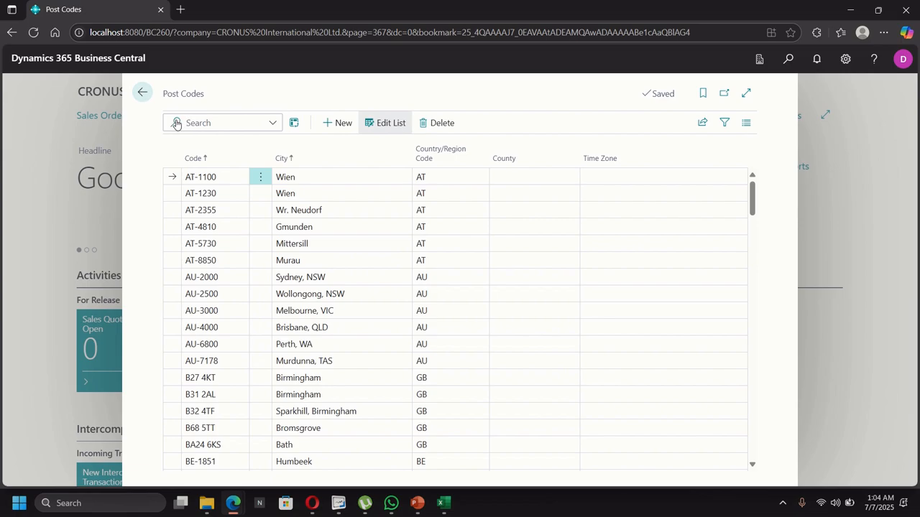
text(ng)
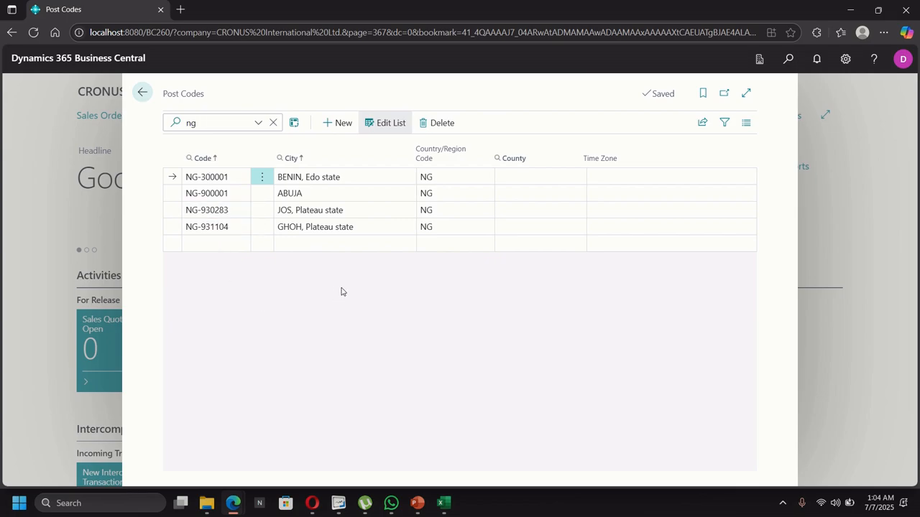
Add post code NG-100001 with city LAGOS and country/region code NG to the Post Codes list, and close the list.
click(341, 125)
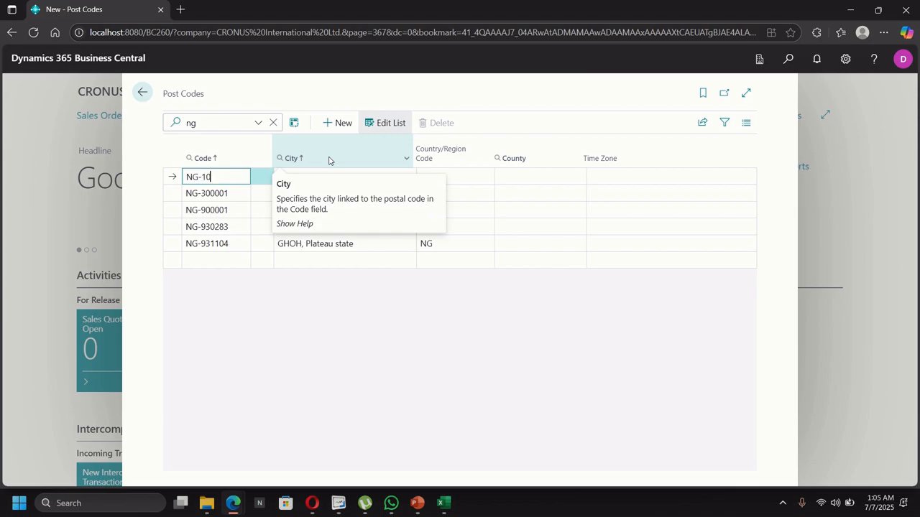
text(NG-100001)
key(Tab)
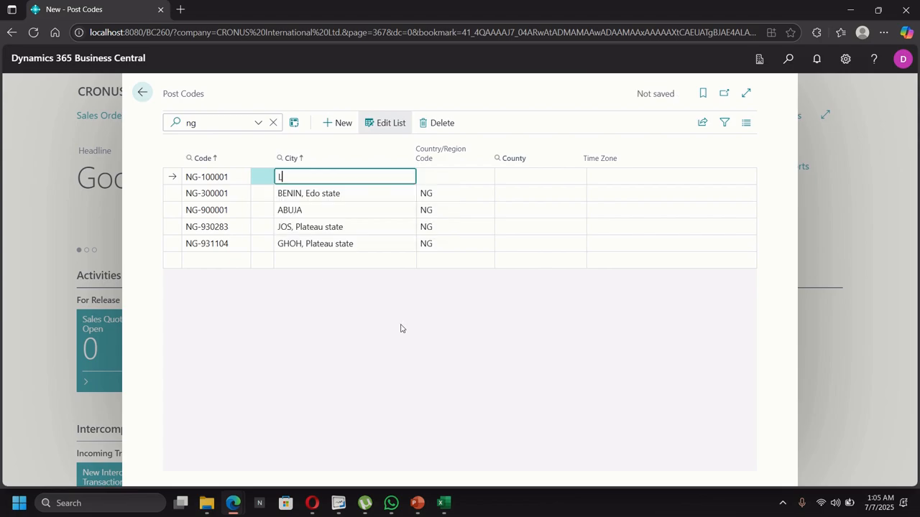
text(LAGOS)
click(440, 179)
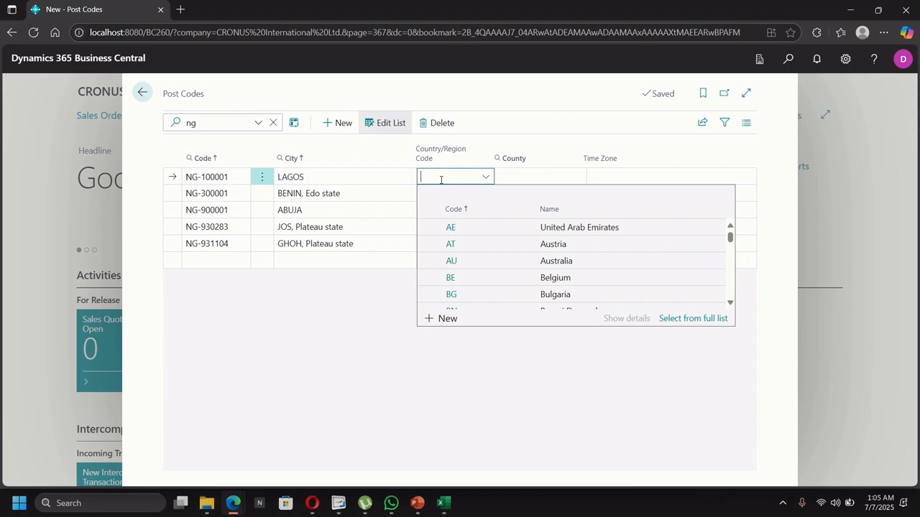
text(N)
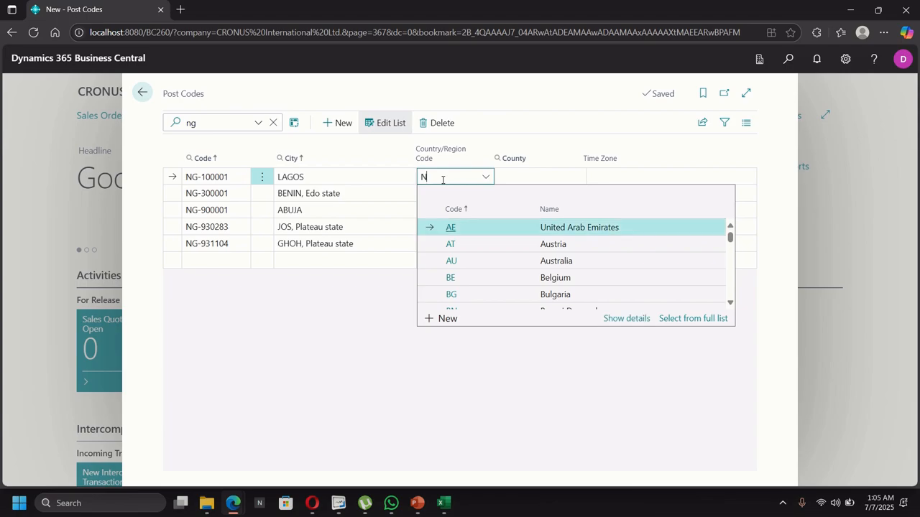
text(IGE)
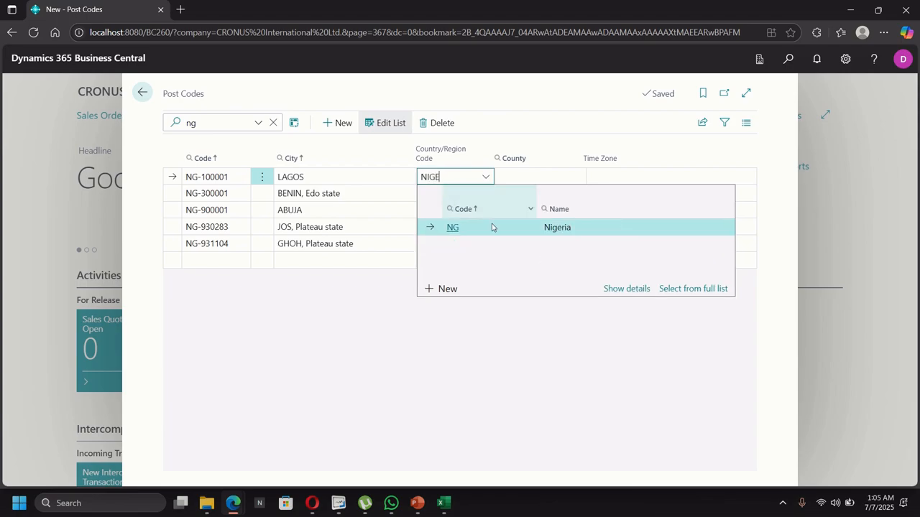
click(520, 230)
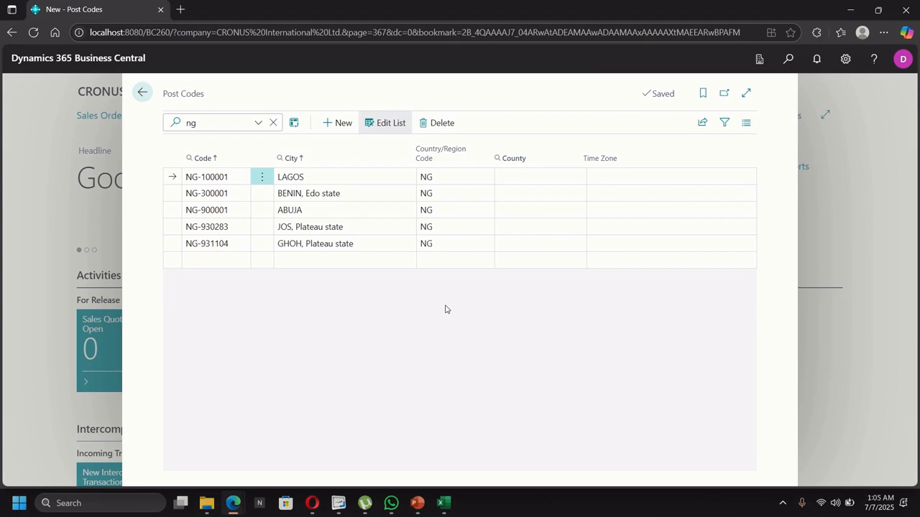
click(142, 94)
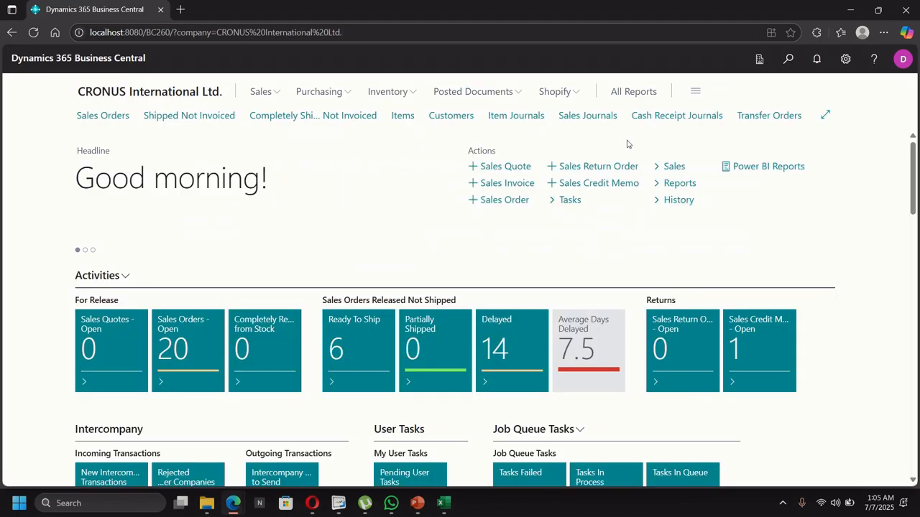
Switch the active company from CRONUS International Ltd. to Contoso Ltd.
click(760, 60)
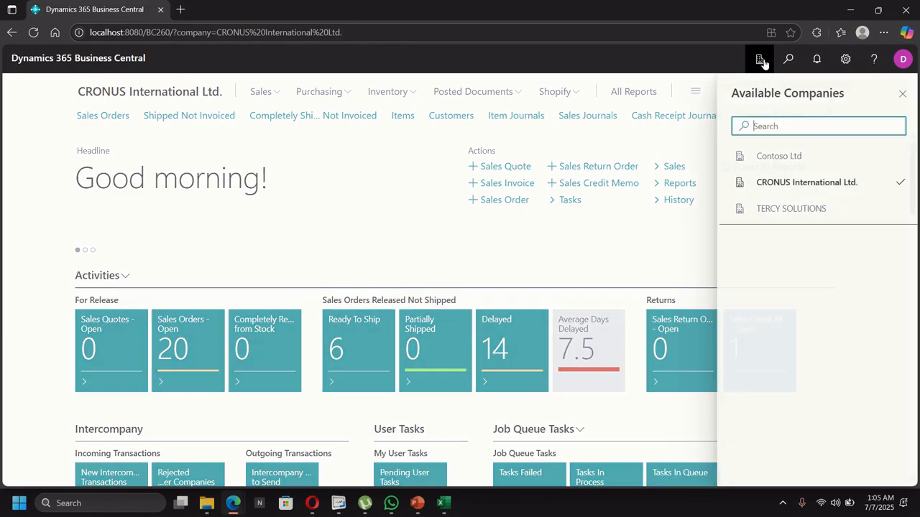
click(783, 159)
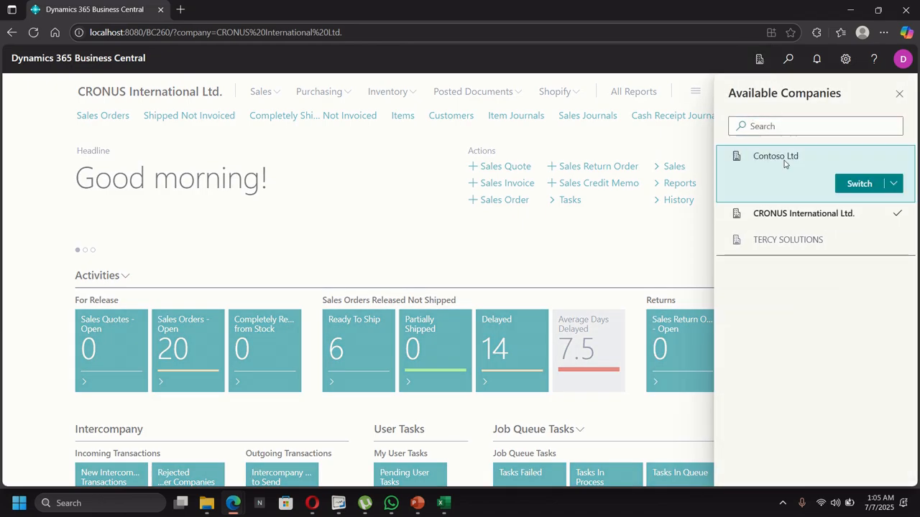
click(861, 187)
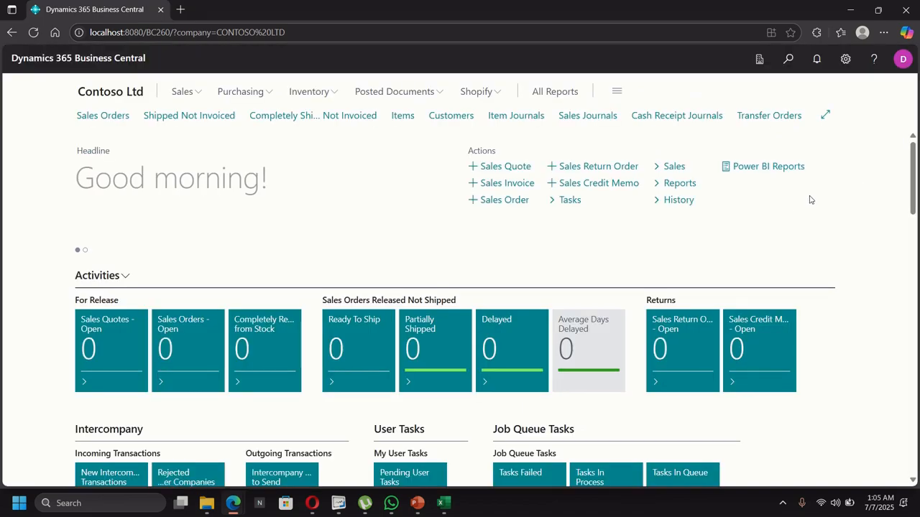
Open the Configuration Worksheet in Contoso Ltd and start Copy Data from Company.
click(788, 59)
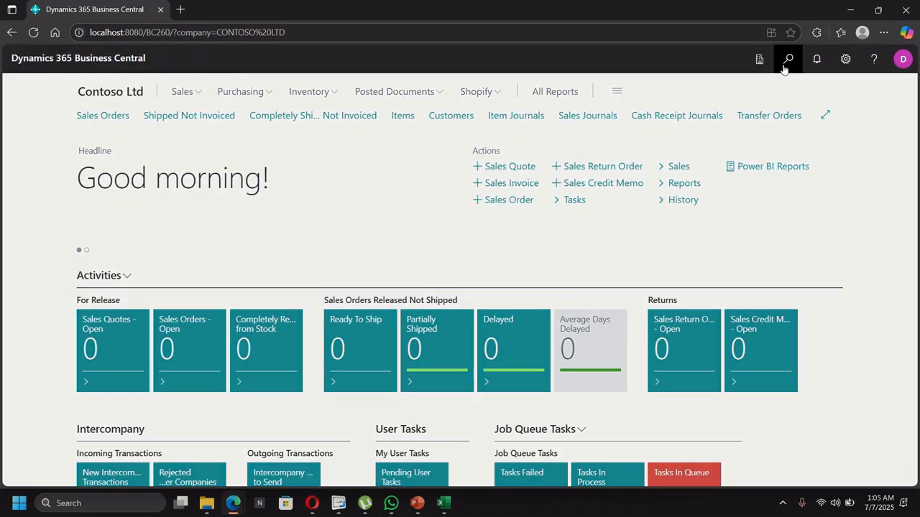
text(CO)
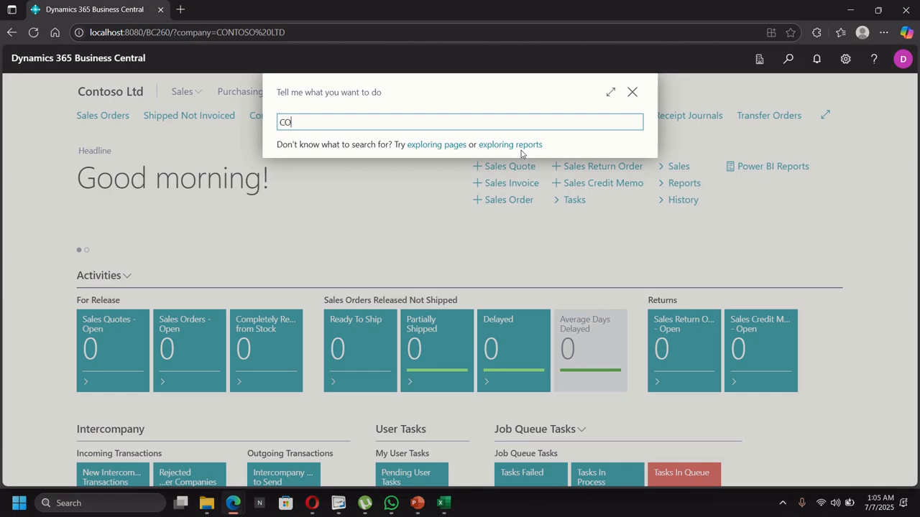
text(NFIGURAtion)
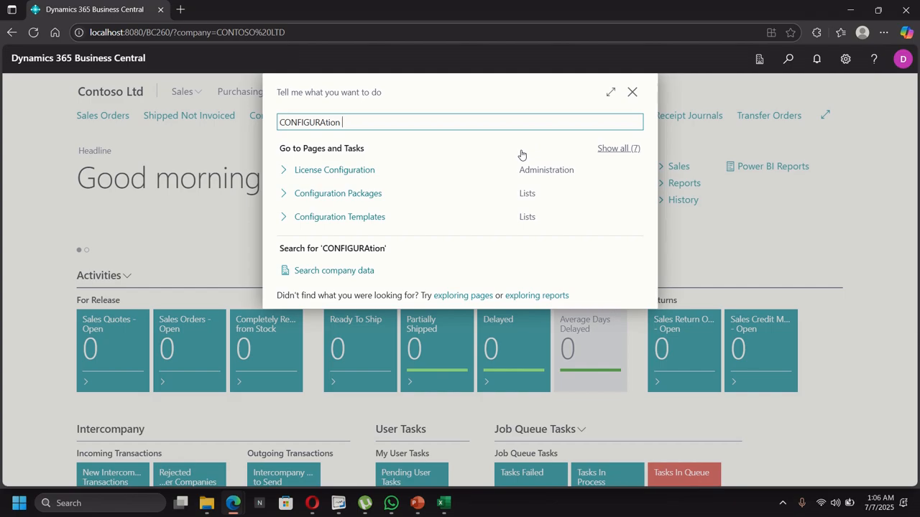
text( work)
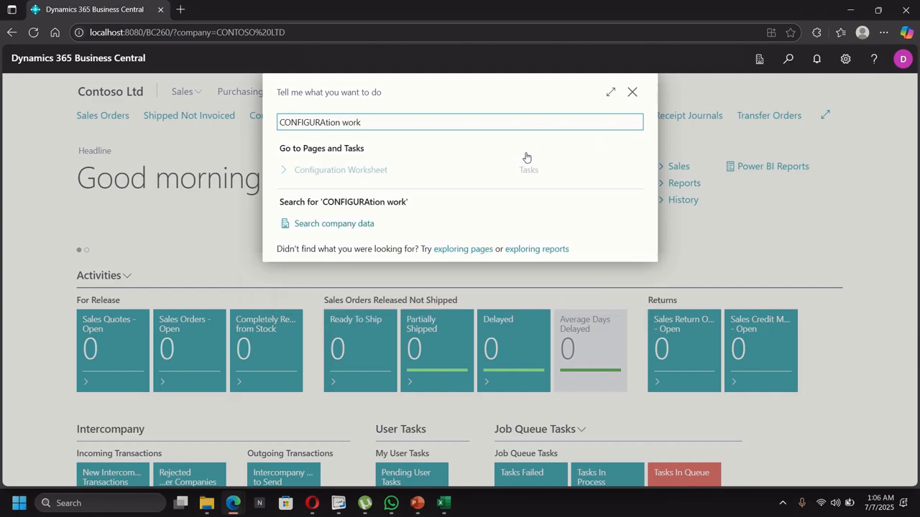
click(367, 173)
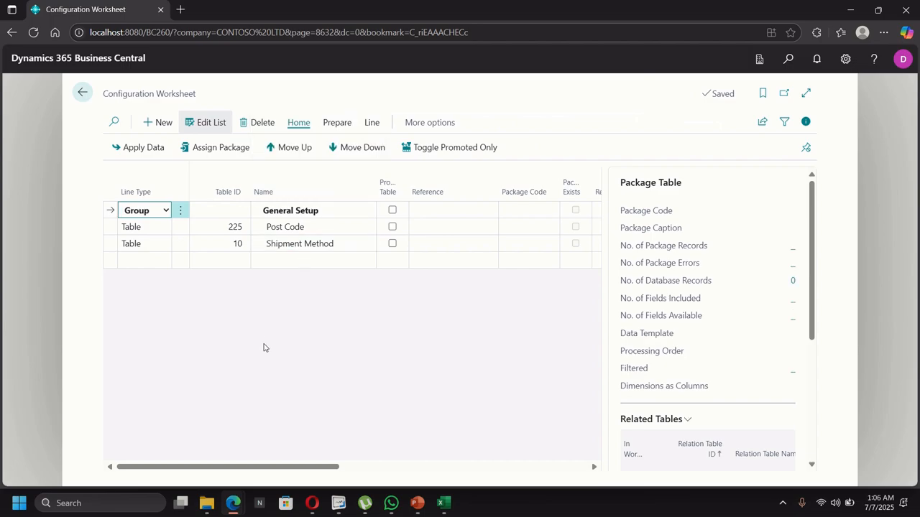
click(337, 124)
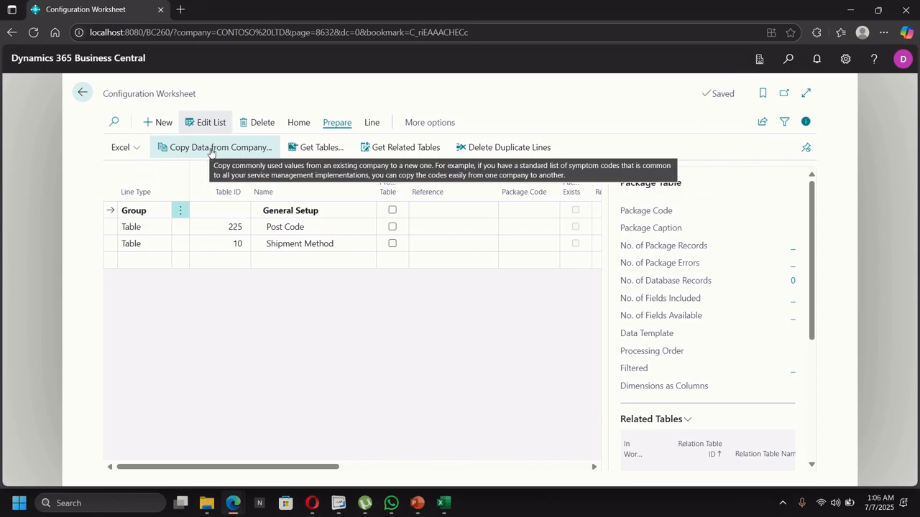
click(210, 149)
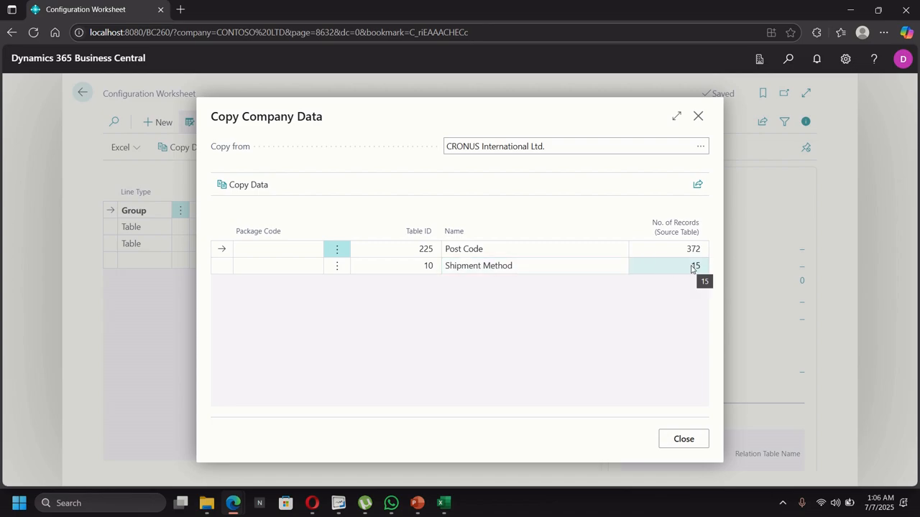
Change the copy source to TERCY SOLUTIONS to compare its record counts, and set it back to CRONUS International Ltd.
click(700, 148)
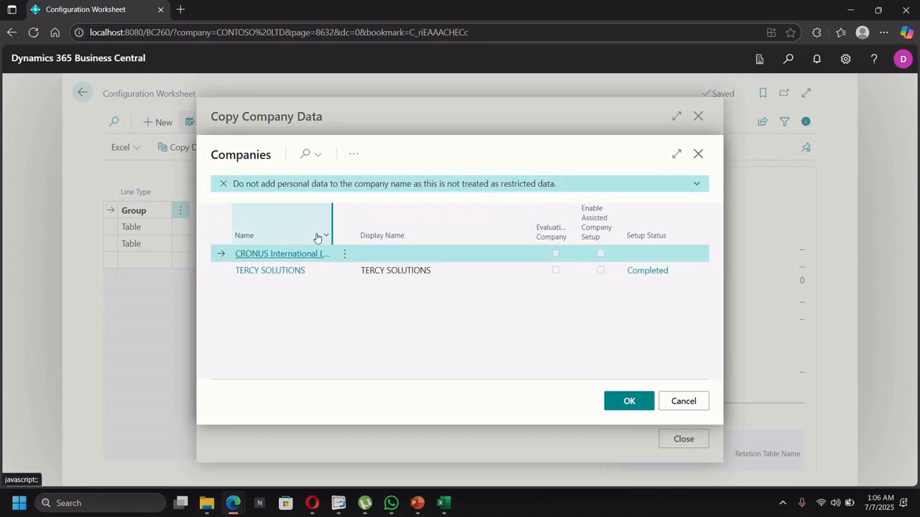
click(268, 270)
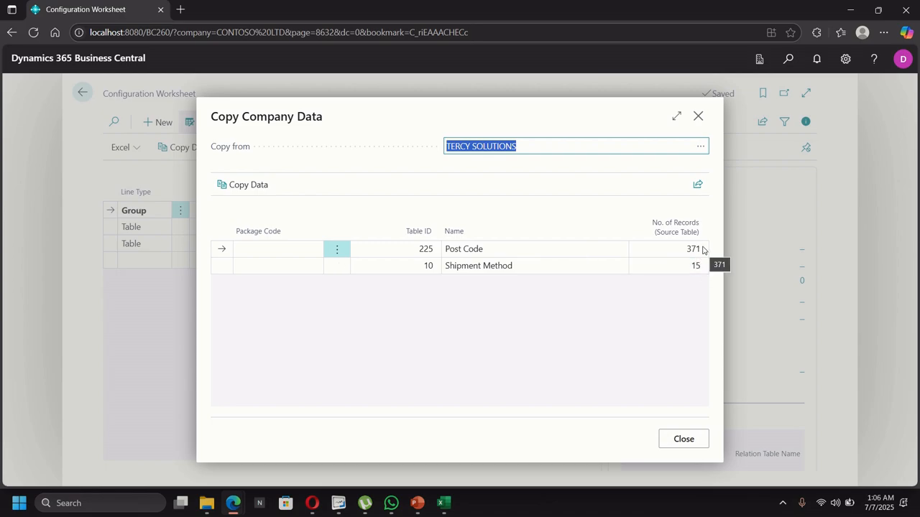
click(700, 147)
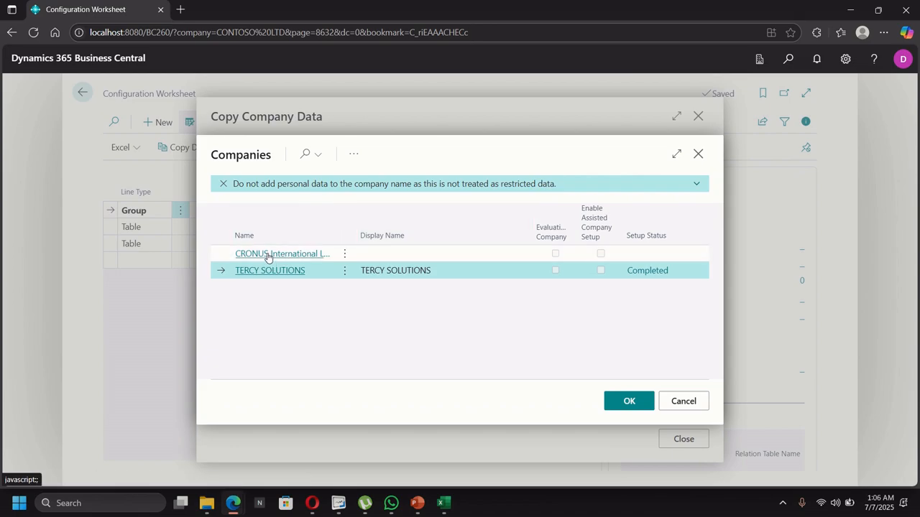
click(267, 255)
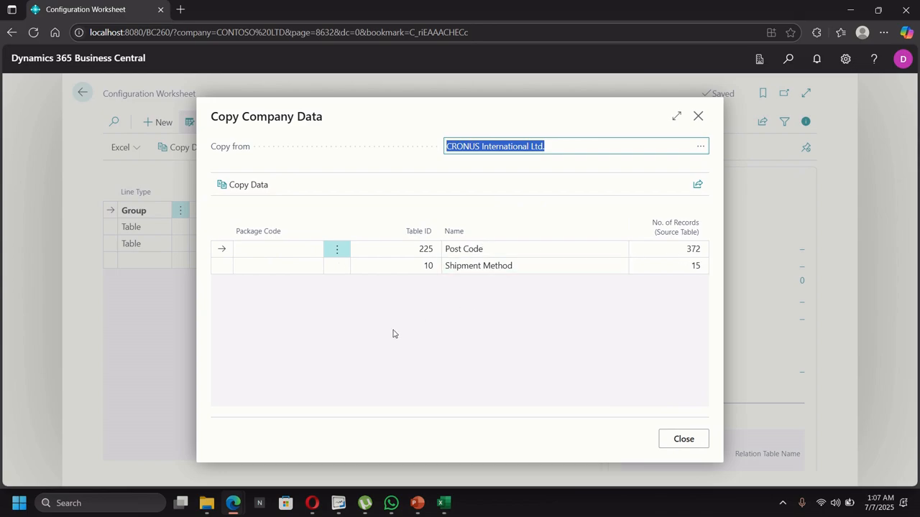
Copy both the Post Code and Shipment Method tables from CRONUS International Ltd. and close the Configuration Worksheet.
click(224, 266)
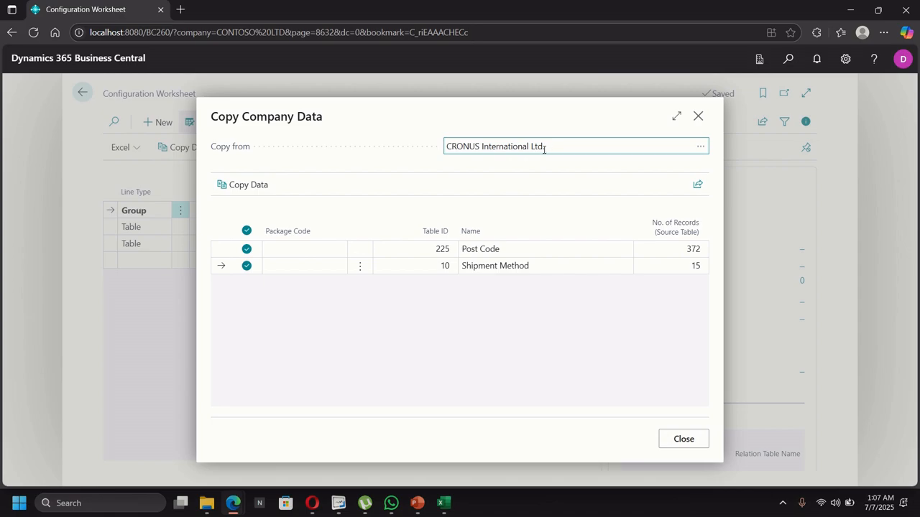
click(235, 185)
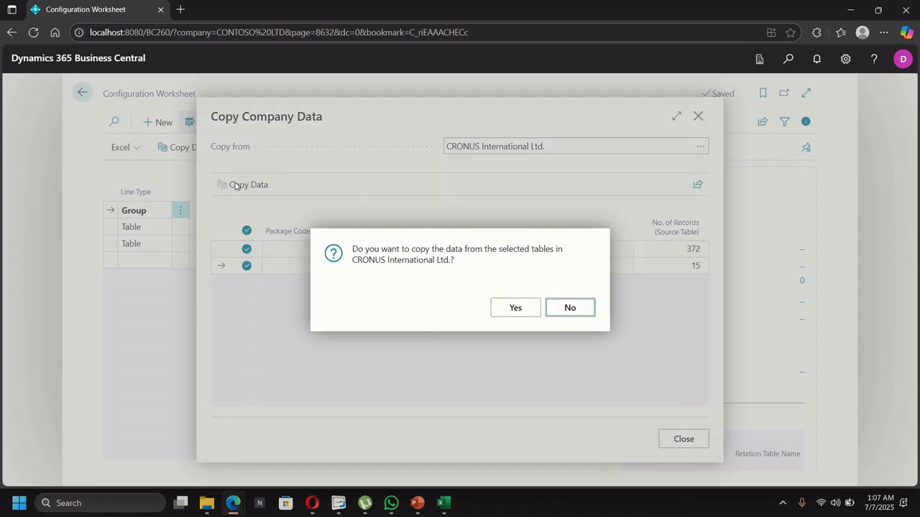
click(514, 309)
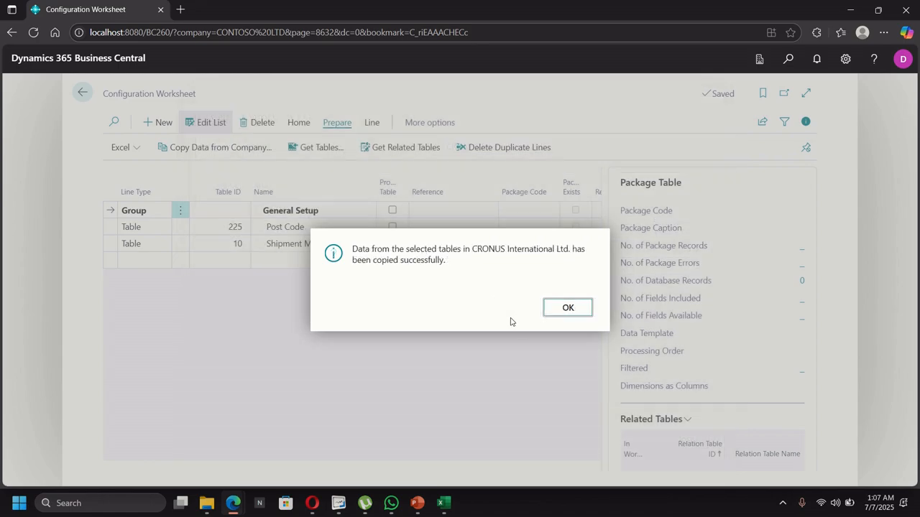
click(567, 308)
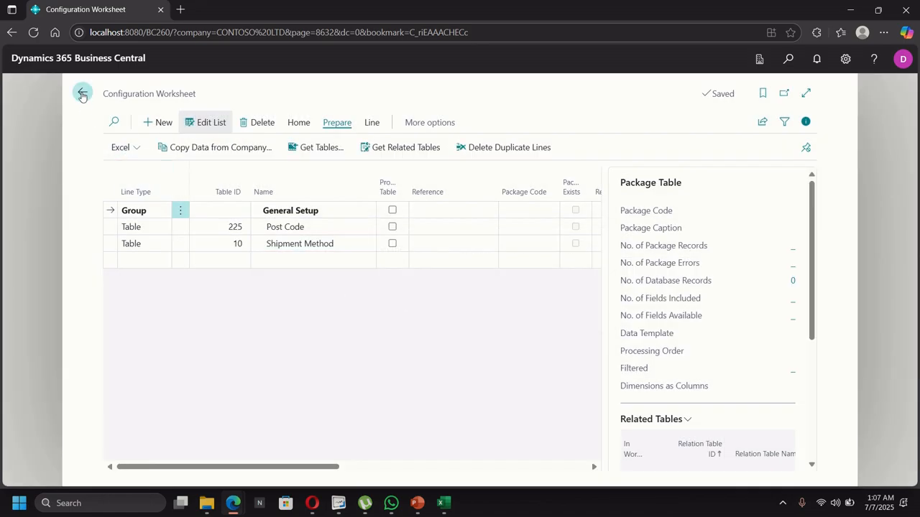
click(82, 92)
Open the Post Codes list in Contoso Ltd and search its records for "lago".
click(789, 58)
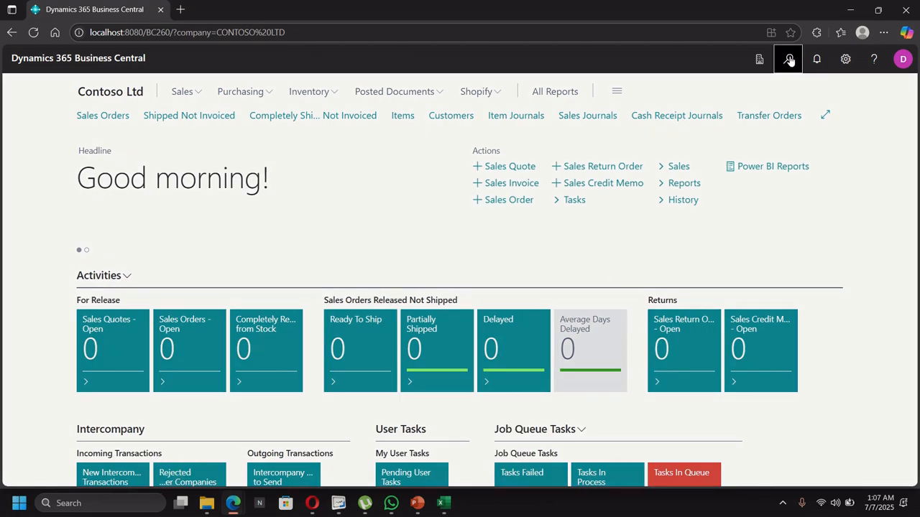
text(s)
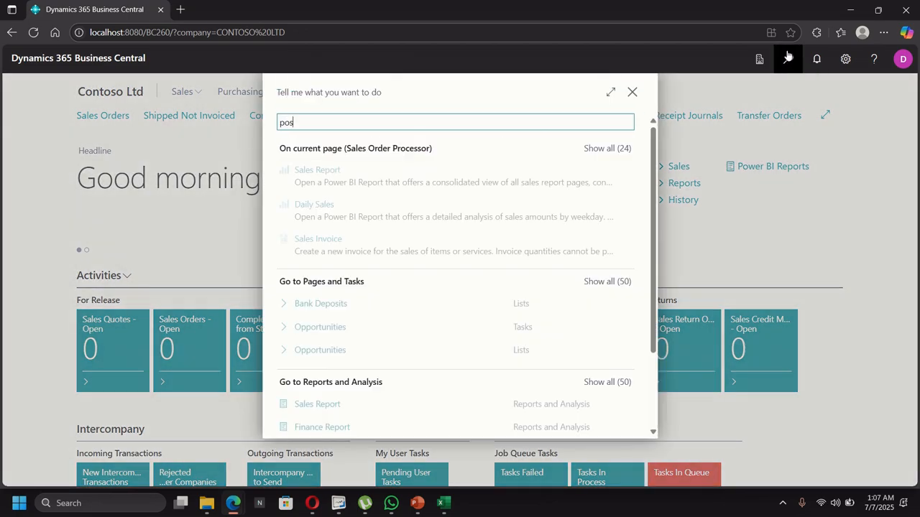
text(t codes)
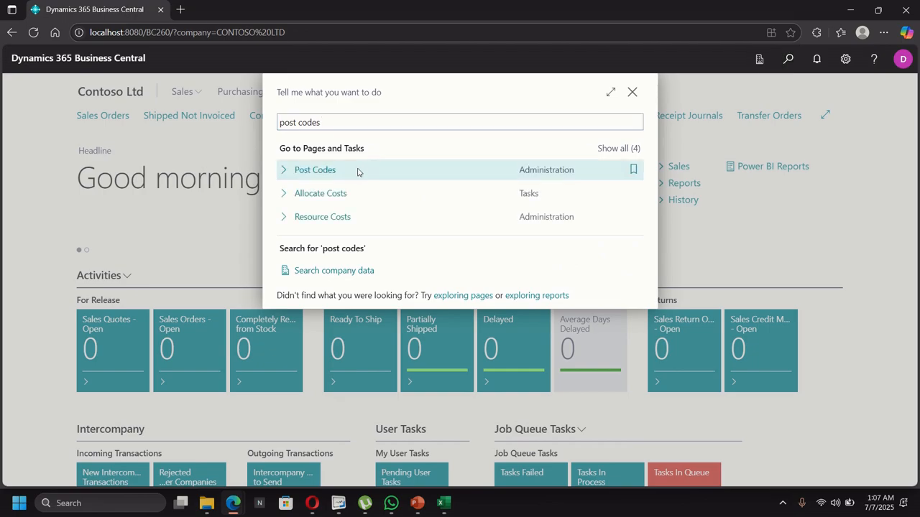
click(357, 172)
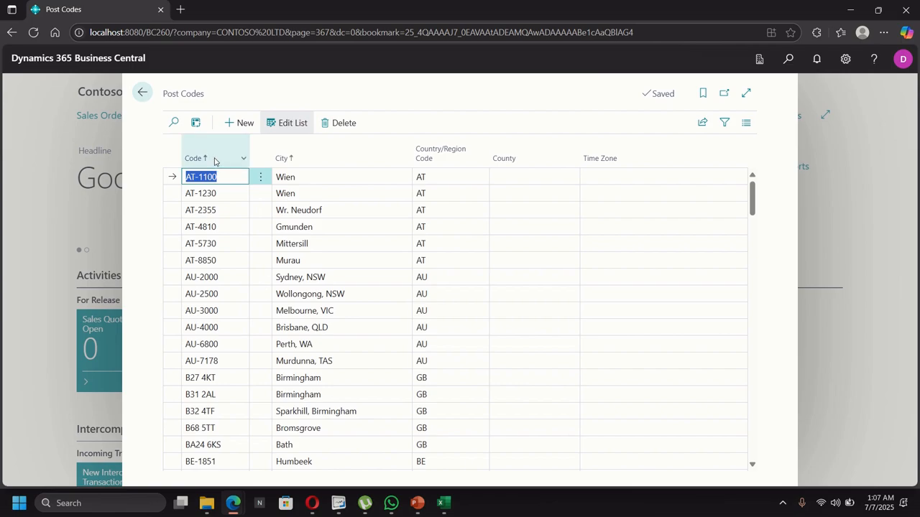
click(174, 124)
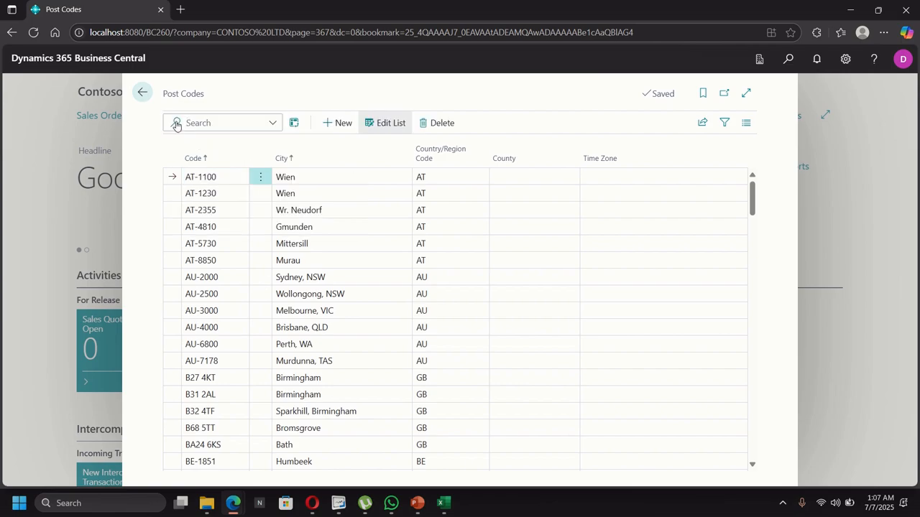
text(lago)
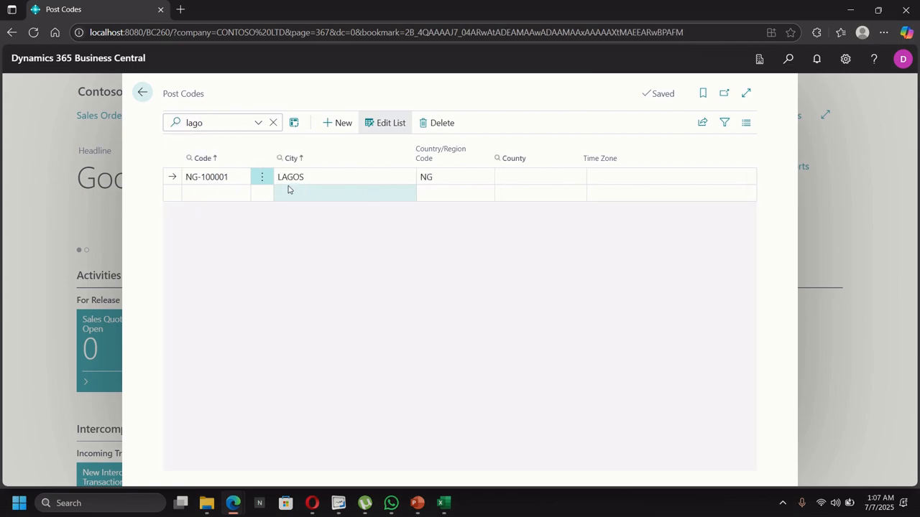
Replace the Post Codes search with "ng" to check the Nigerian records, and return to the home page.
key(BackSpace)
key(BackSpace)
key(BackSpace)
key(BackSpace)
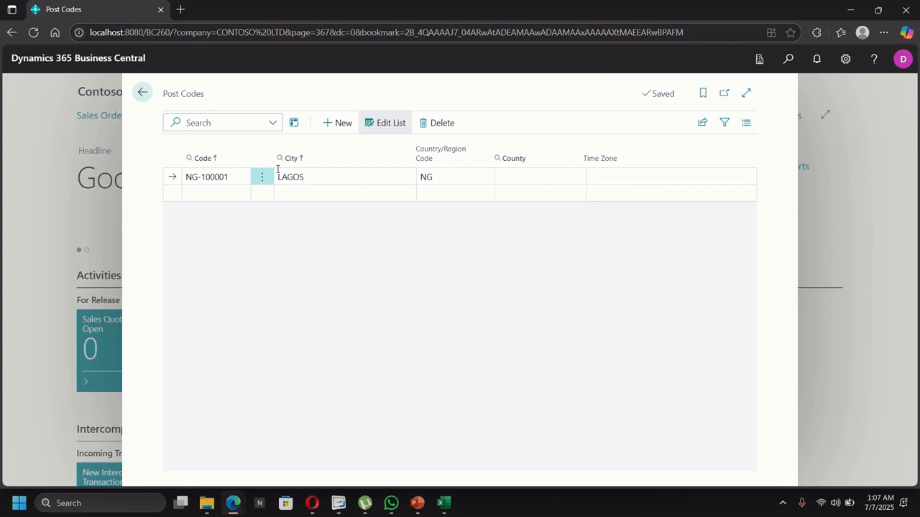
text(ng)
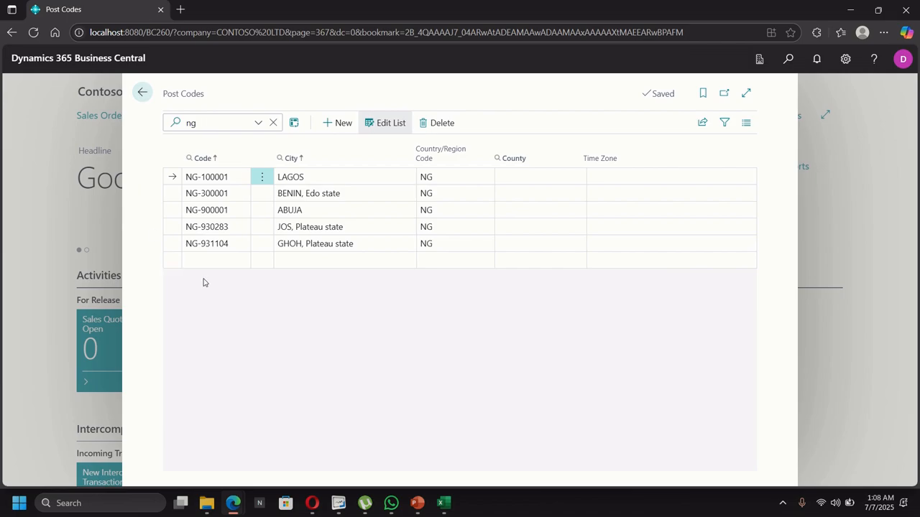
click(142, 96)
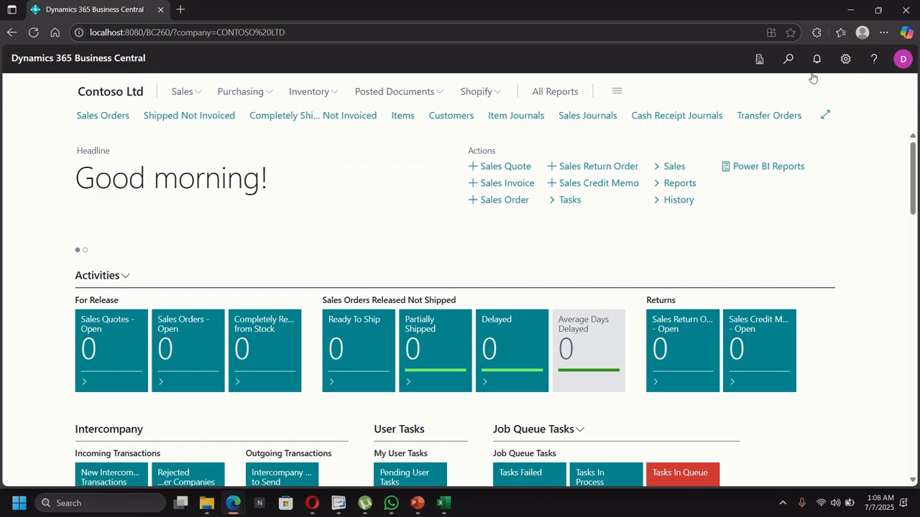
Find and open the Shipment Methods list in Contoso Ltd to check the copied records.
click(790, 59)
text(s)
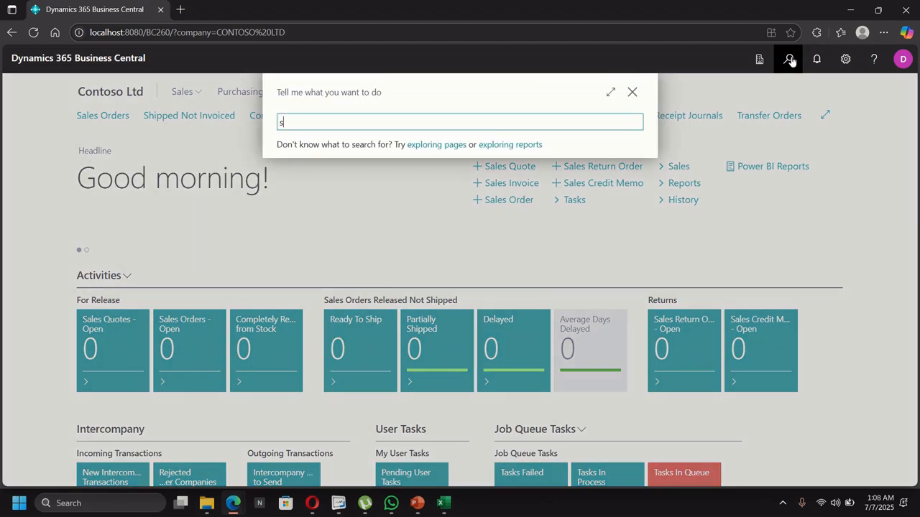
text(hipmen)
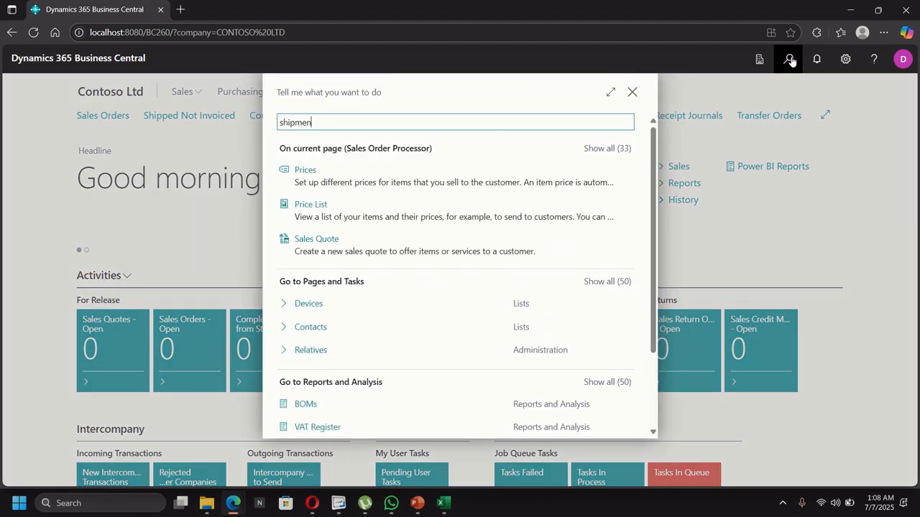
text(t metho)
click(350, 170)
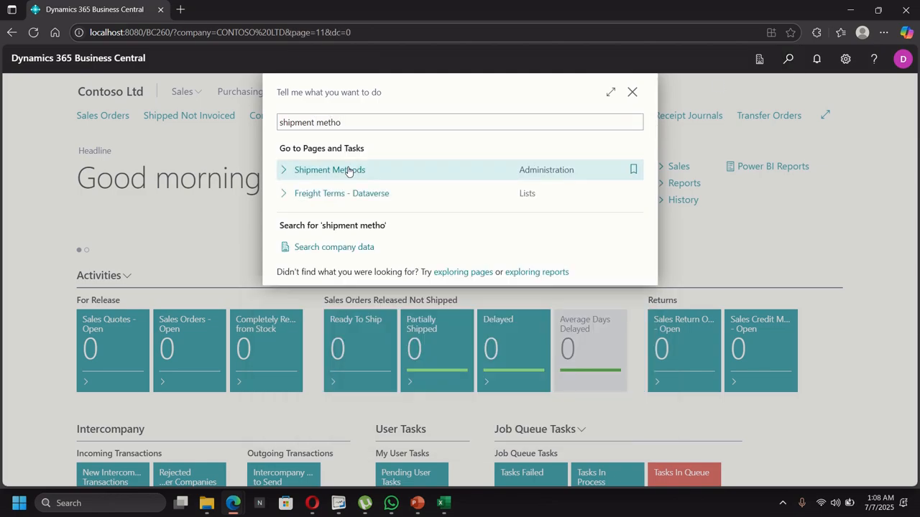